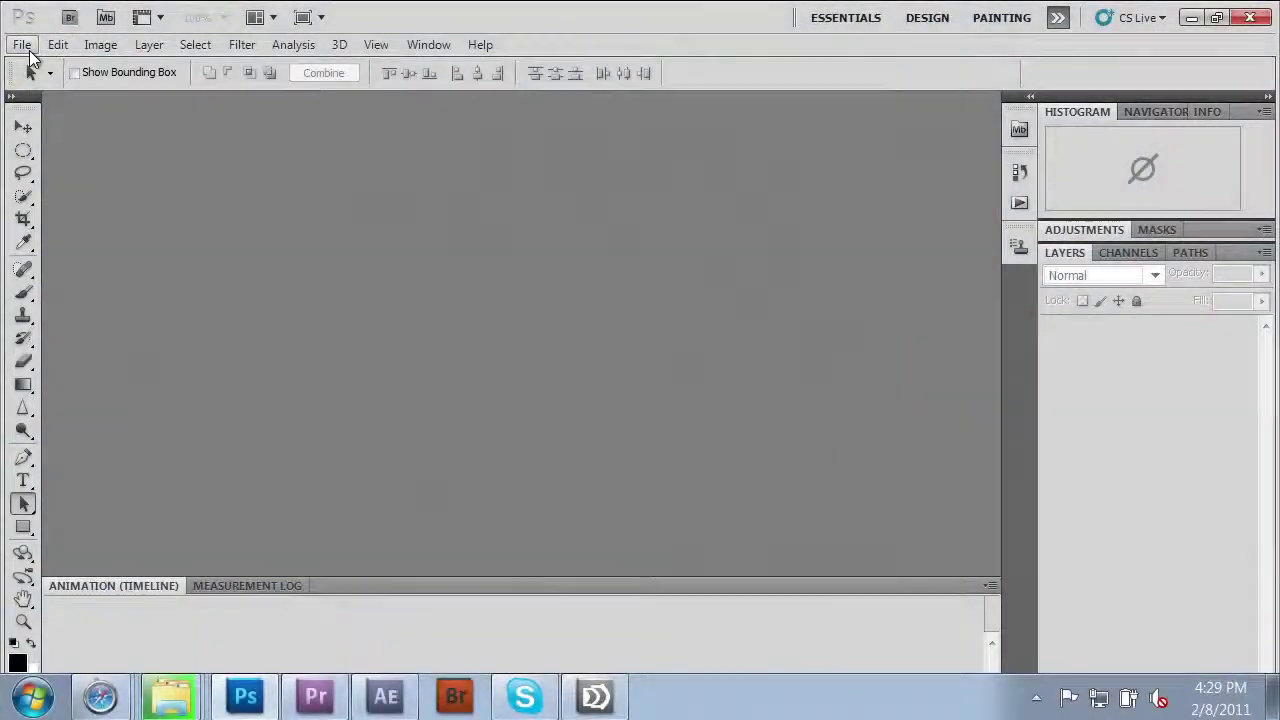
Open the video clip MVI_0008 from the Desktop folder.
left_click(24, 46)
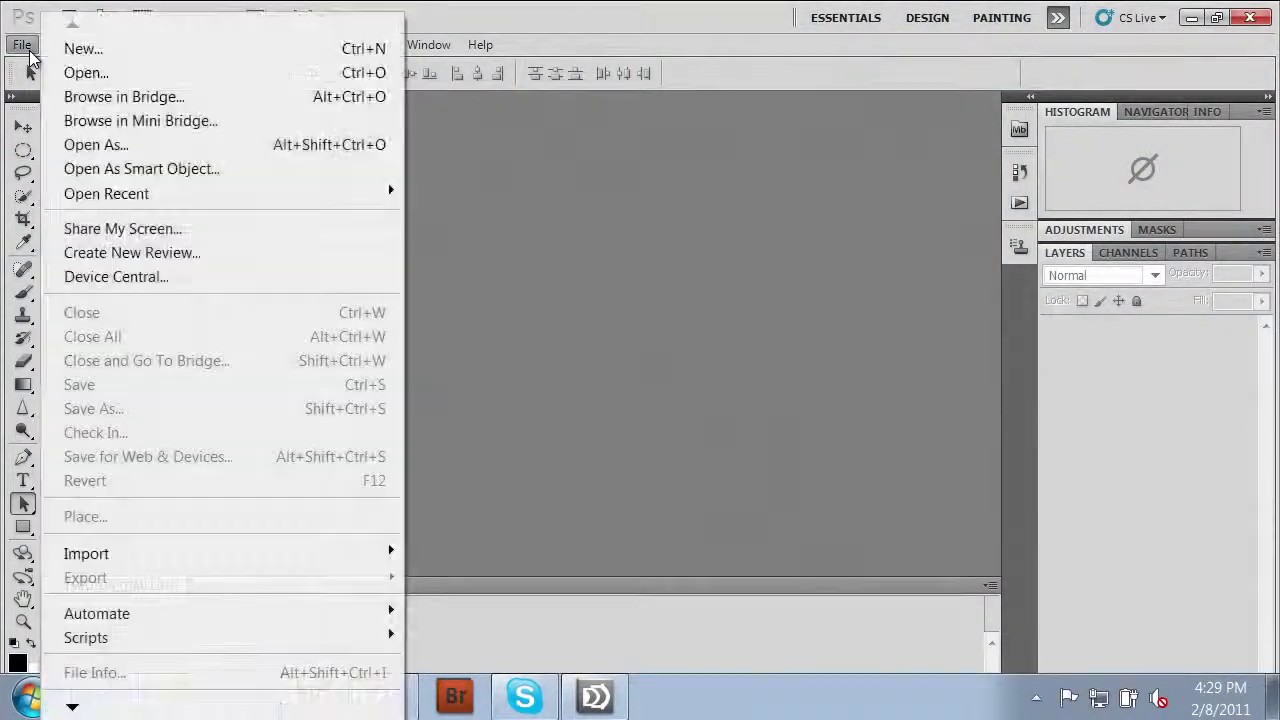
left_click(87, 73)
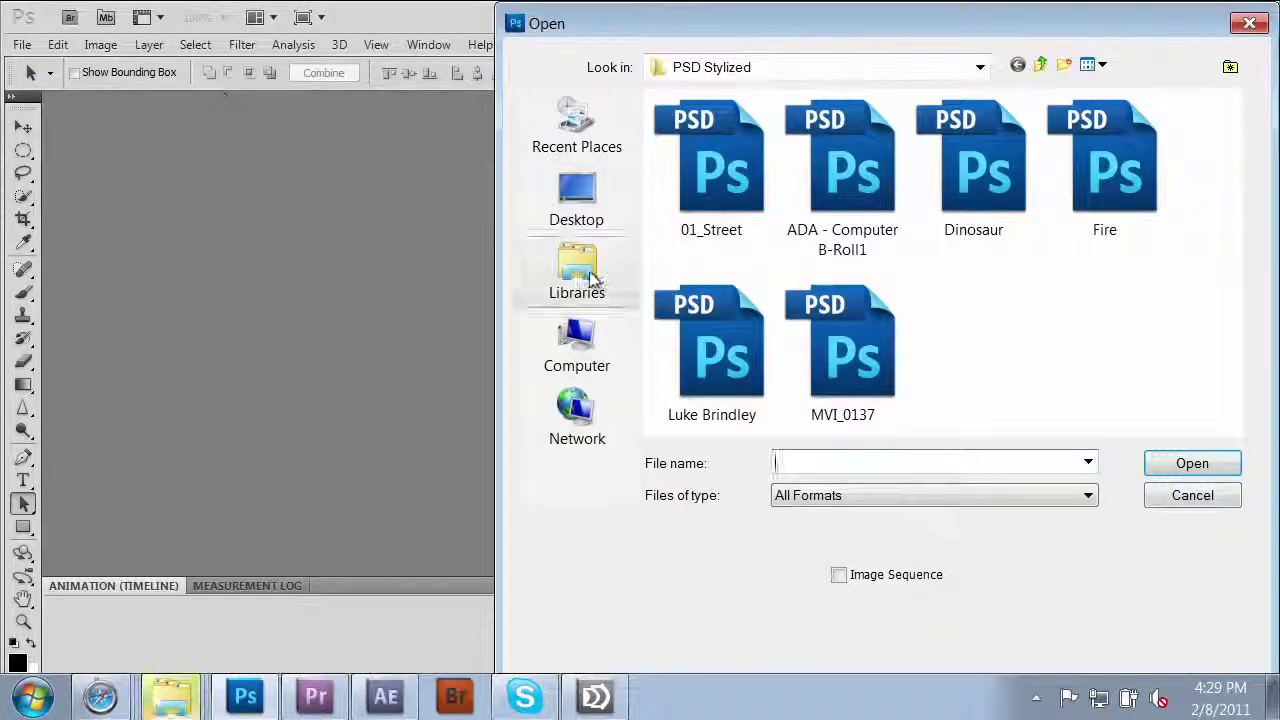
left_click(591, 228)
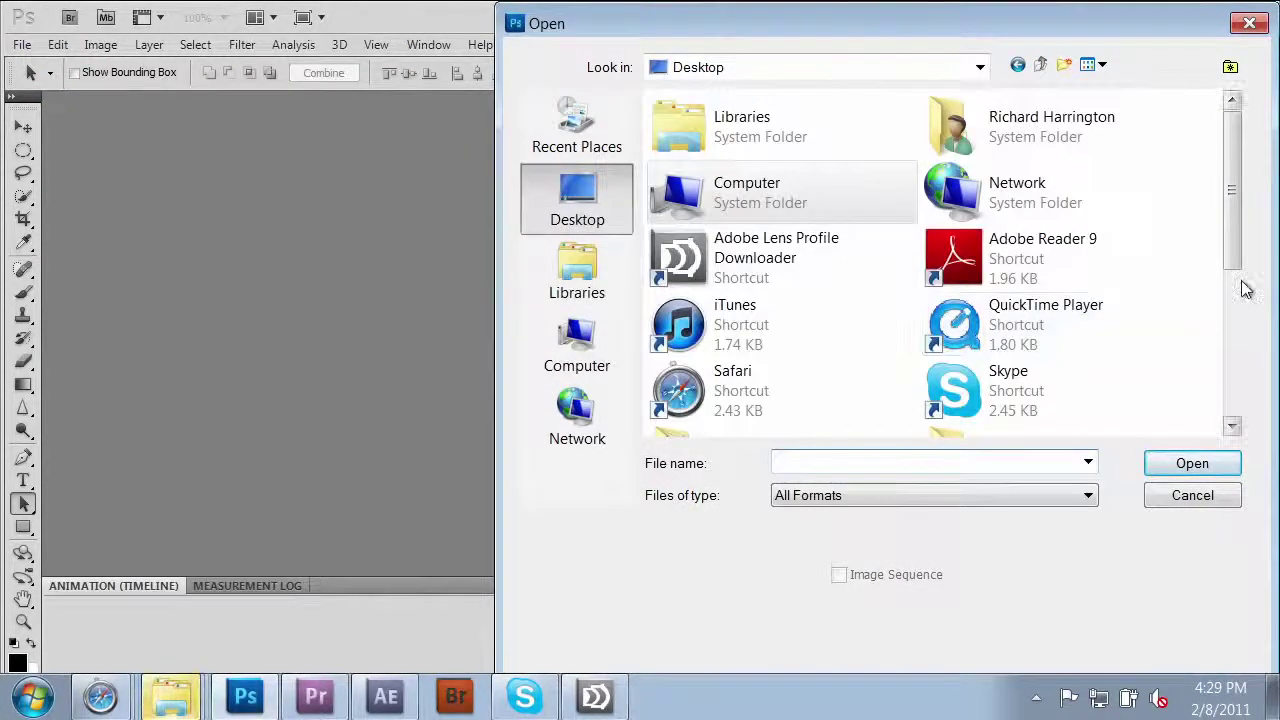
left_click_drag(1238, 261, 1216, 386)
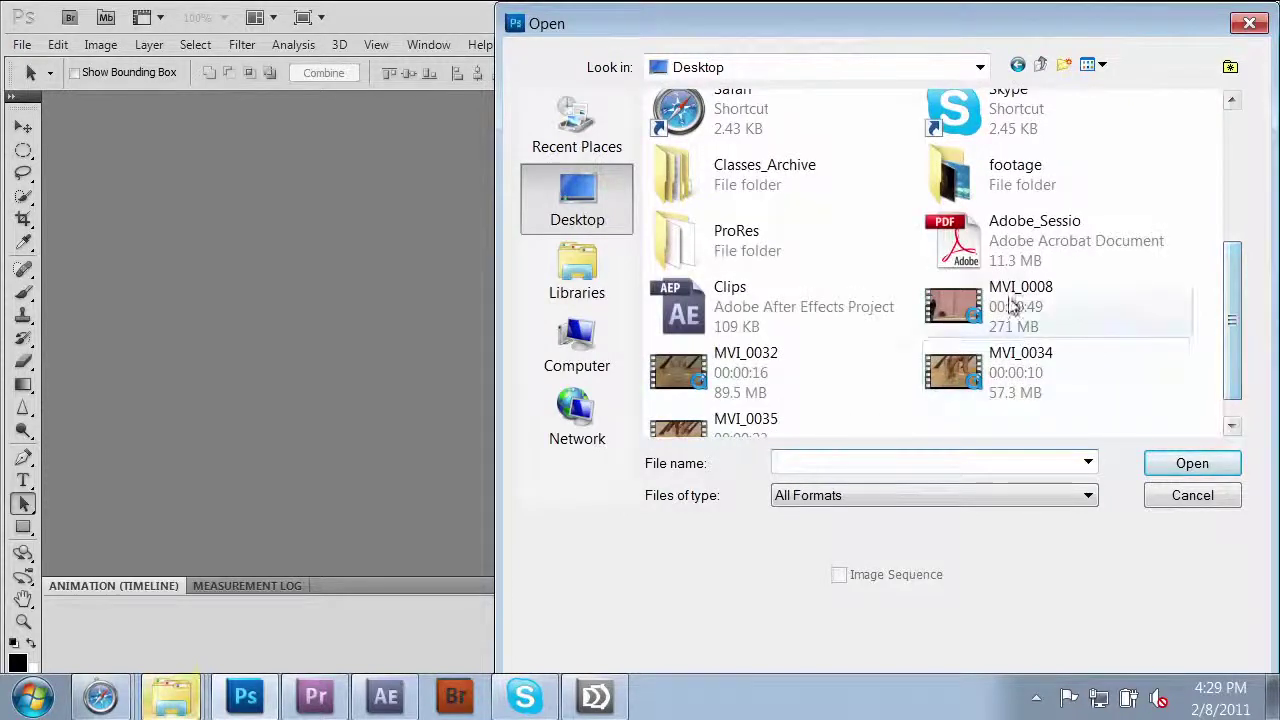
left_click(967, 311)
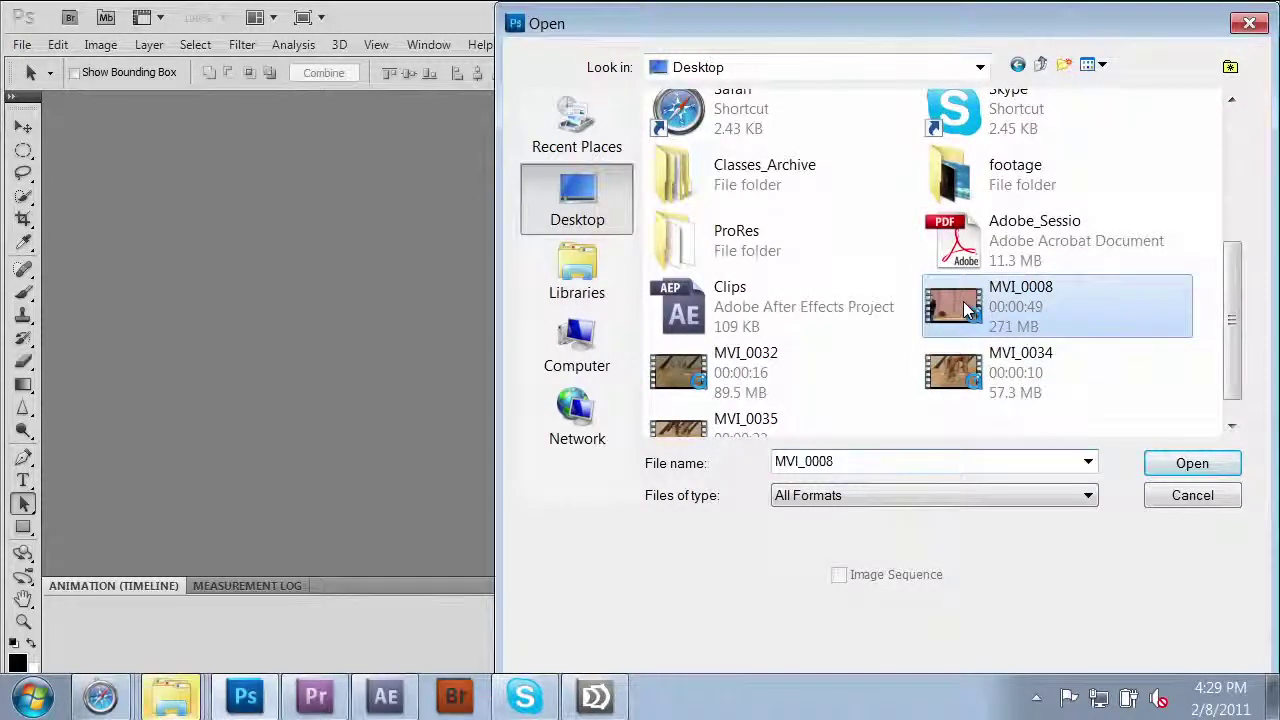
left_click(1228, 466)
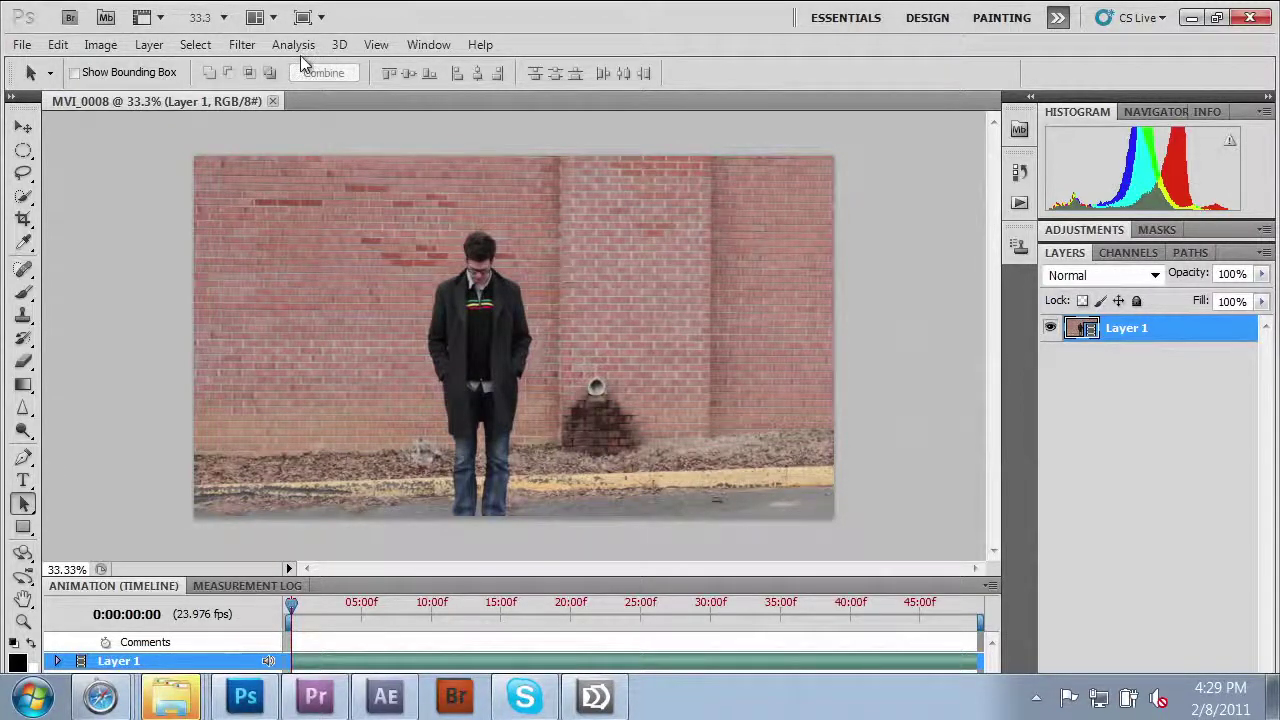
Zoom in on the frame, show rulers, and place a horizontal guide across the brick wall.
left_click(377, 46)
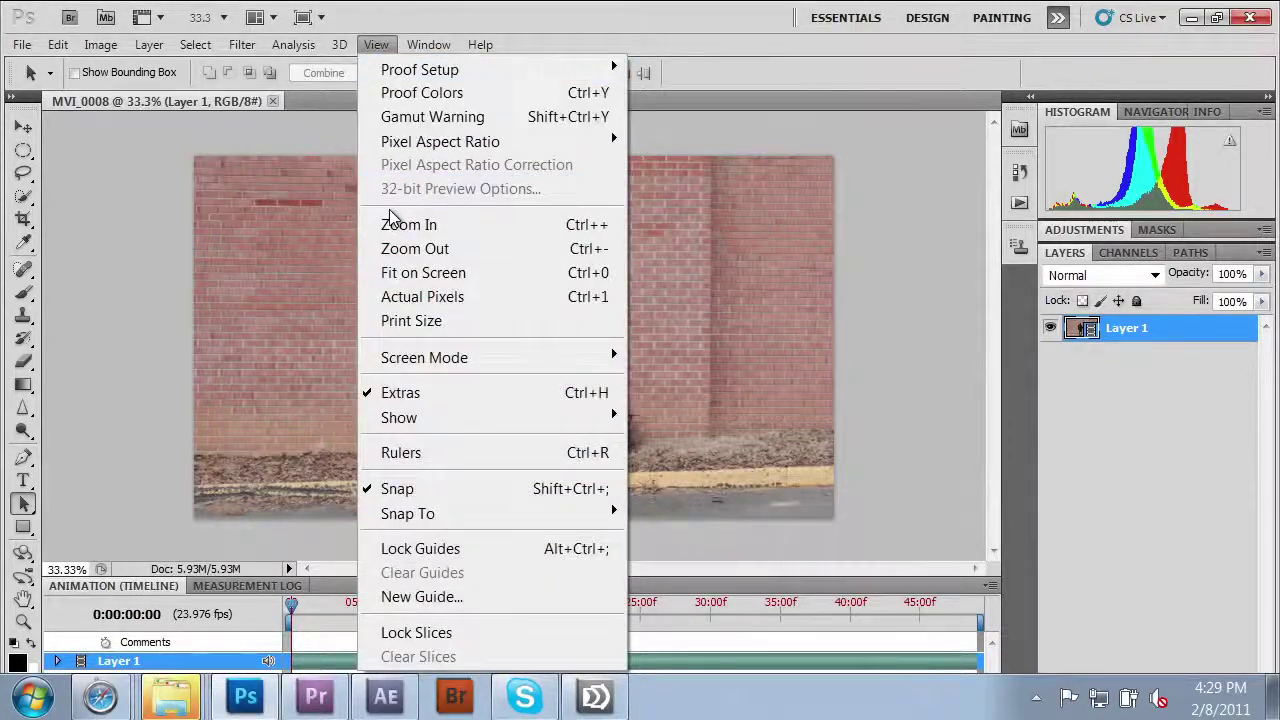
left_click(392, 228)
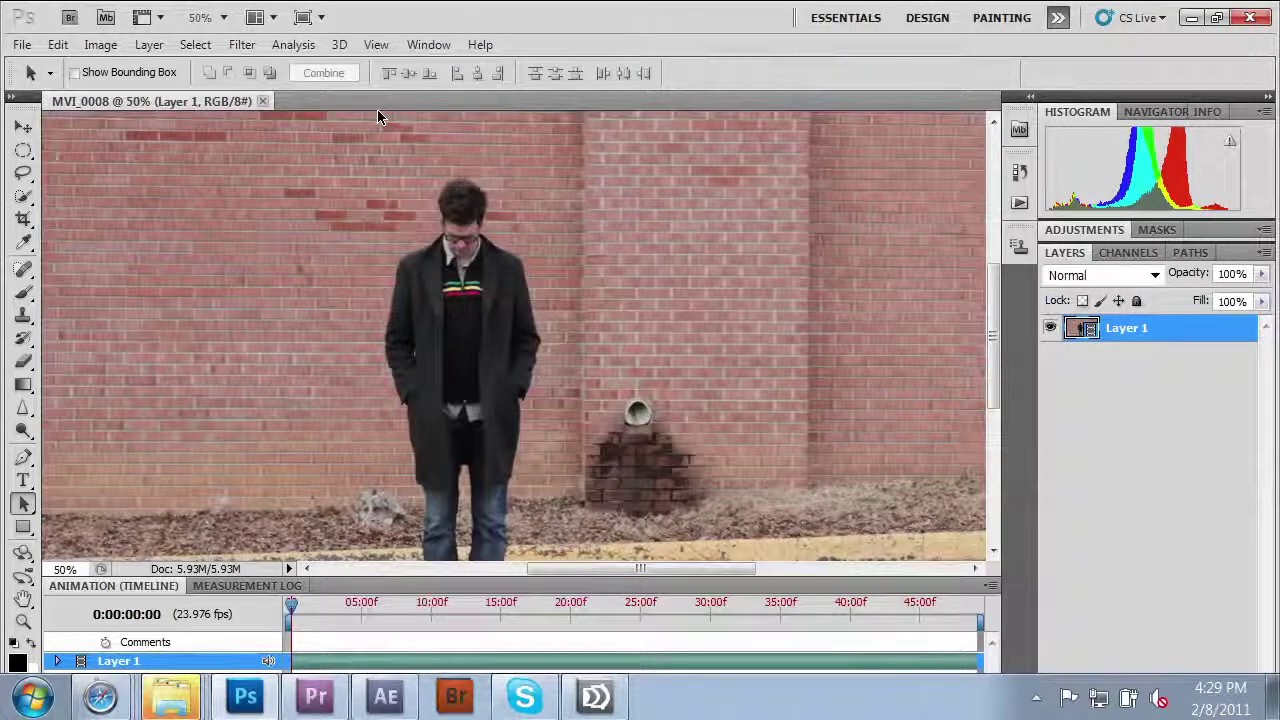
key("ctrl+r")
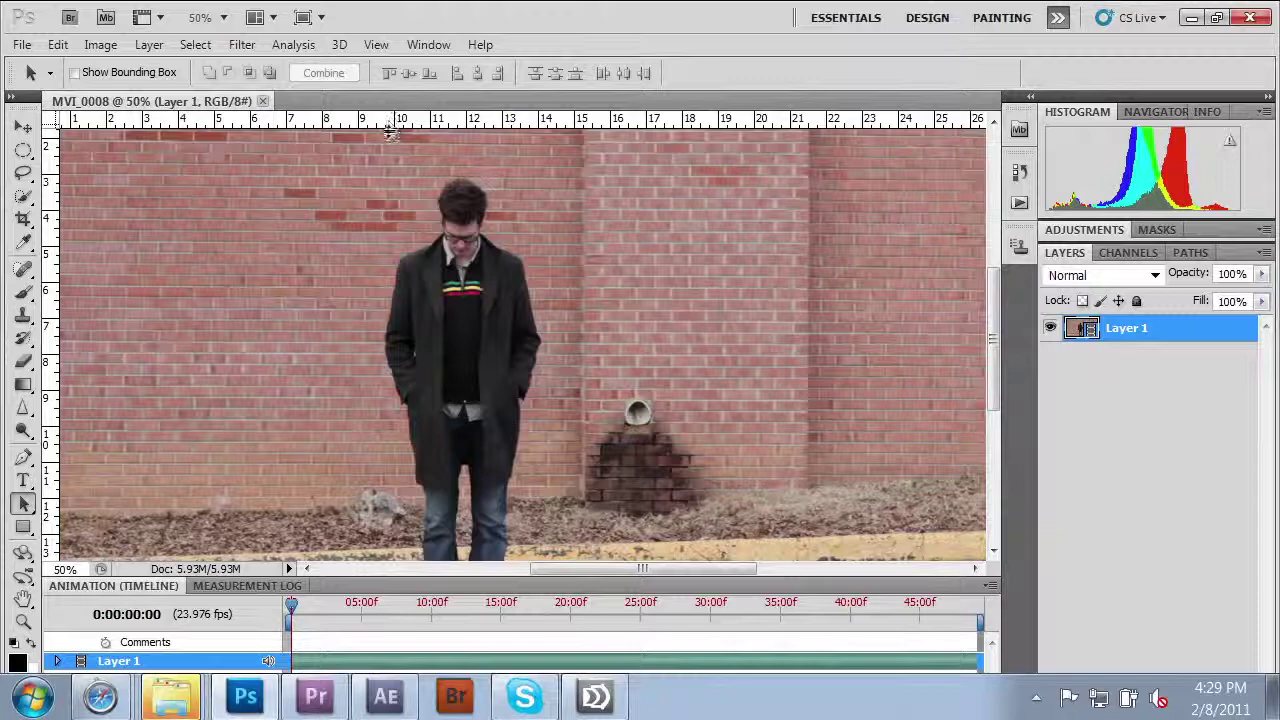
left_click_drag(388, 121, 384, 186)
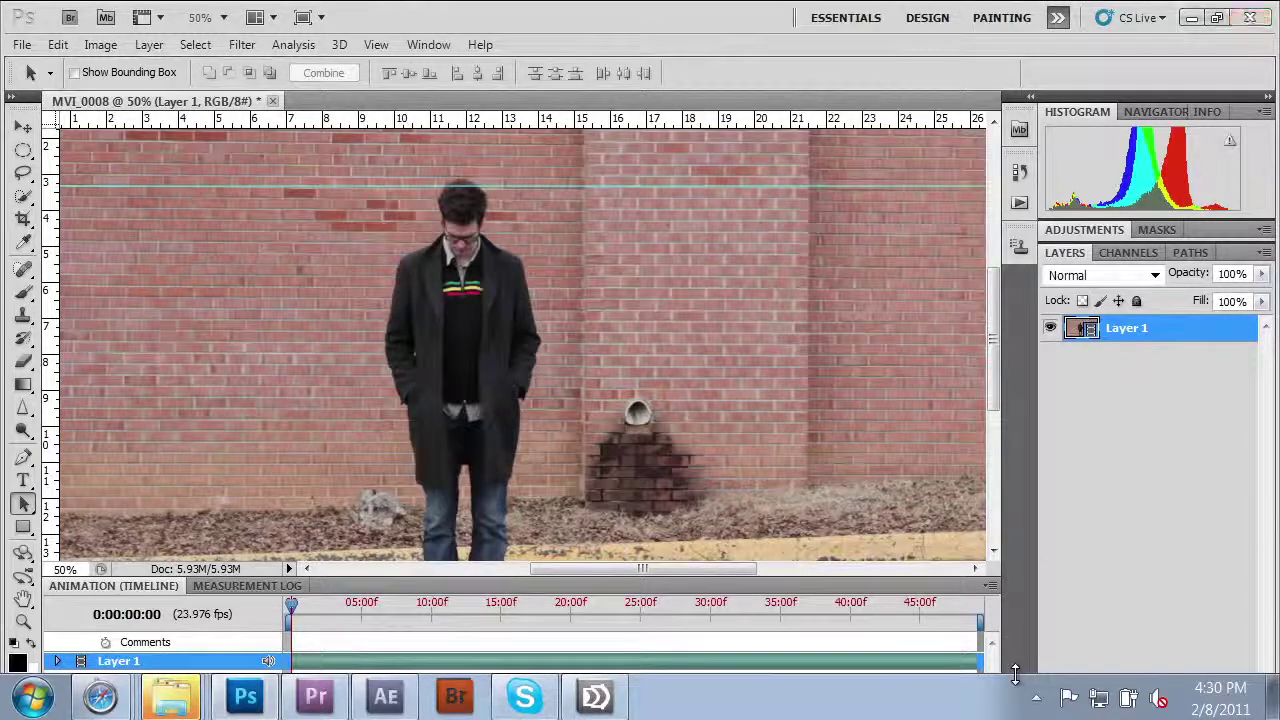
Convert Layer 1, holding the MVI_0008 clip, into a Smart Object.
right_click(1192, 326)
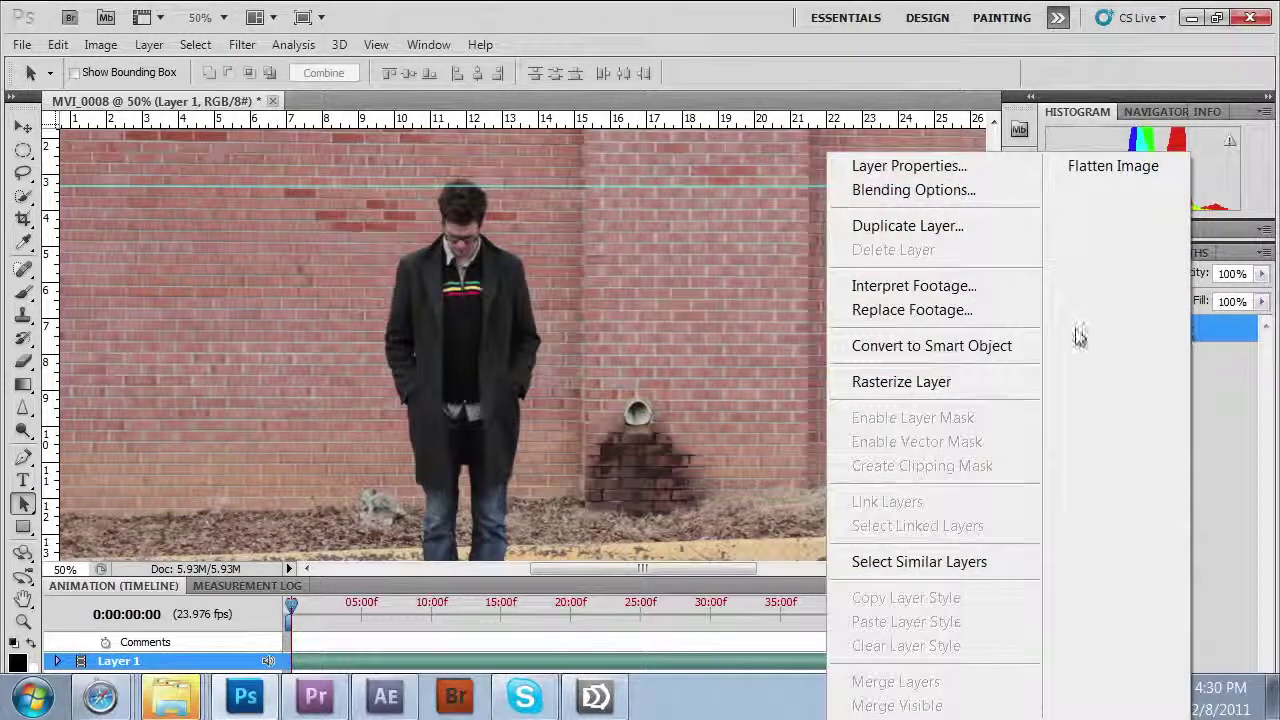
left_click(1020, 351)
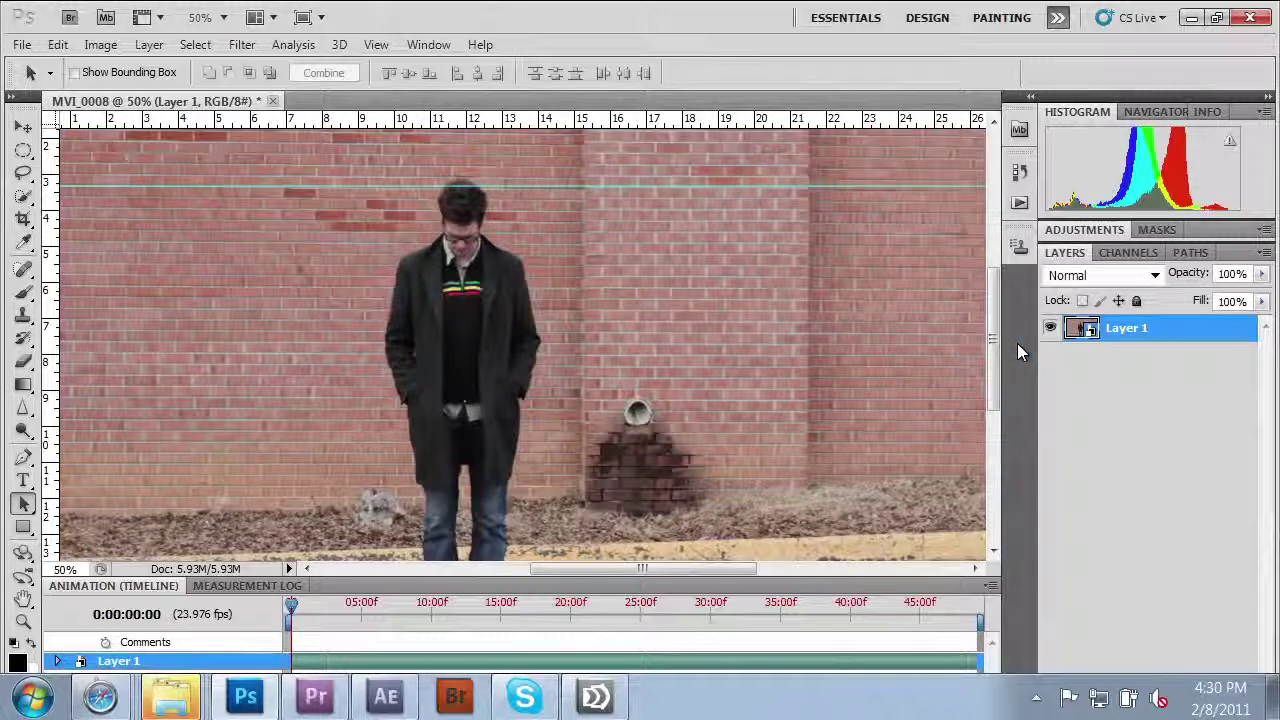
right_click(1170, 333)
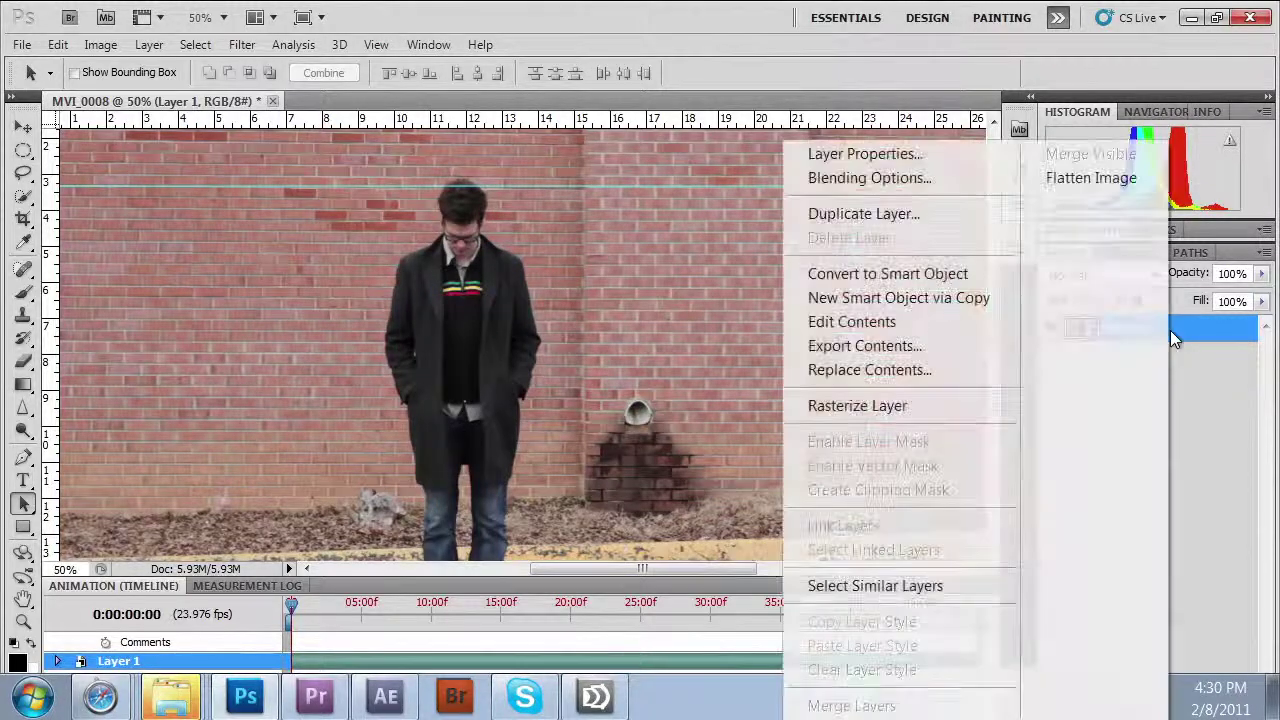
left_click(978, 280)
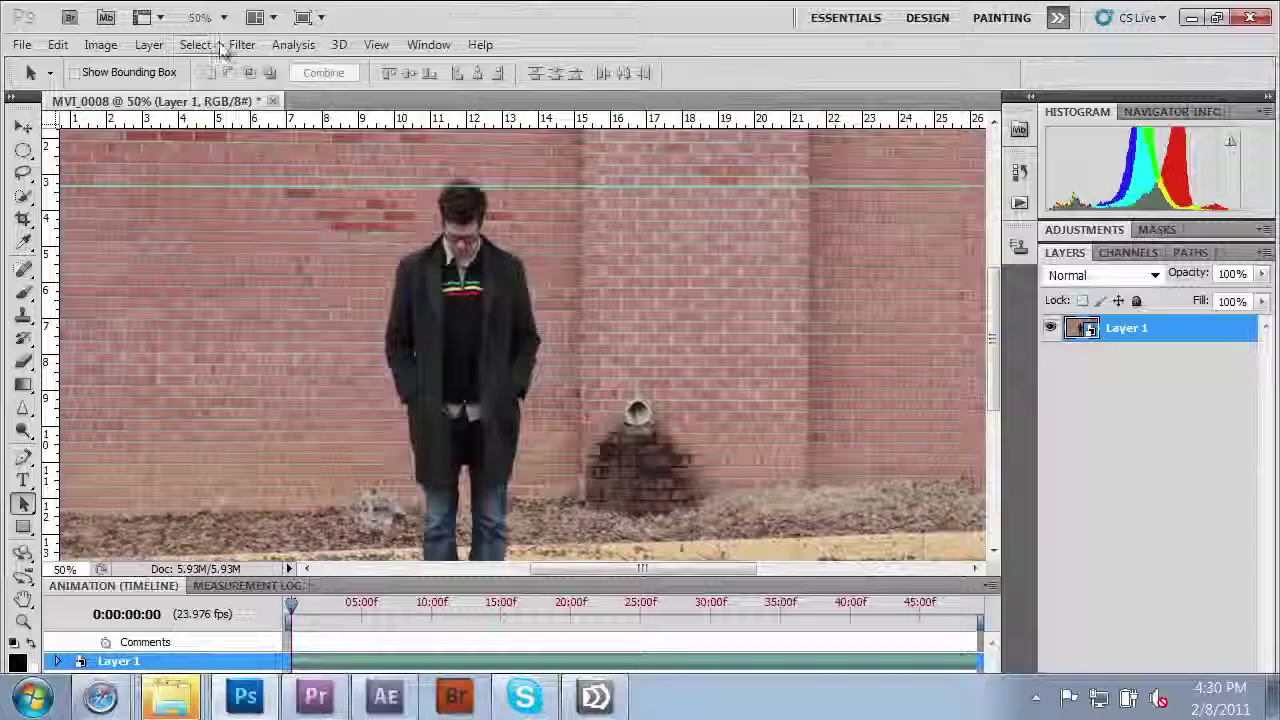
In Lens Correction, set camera make Canon and model Canon EOS 7D to list matching lens profiles.
left_click(243, 47)
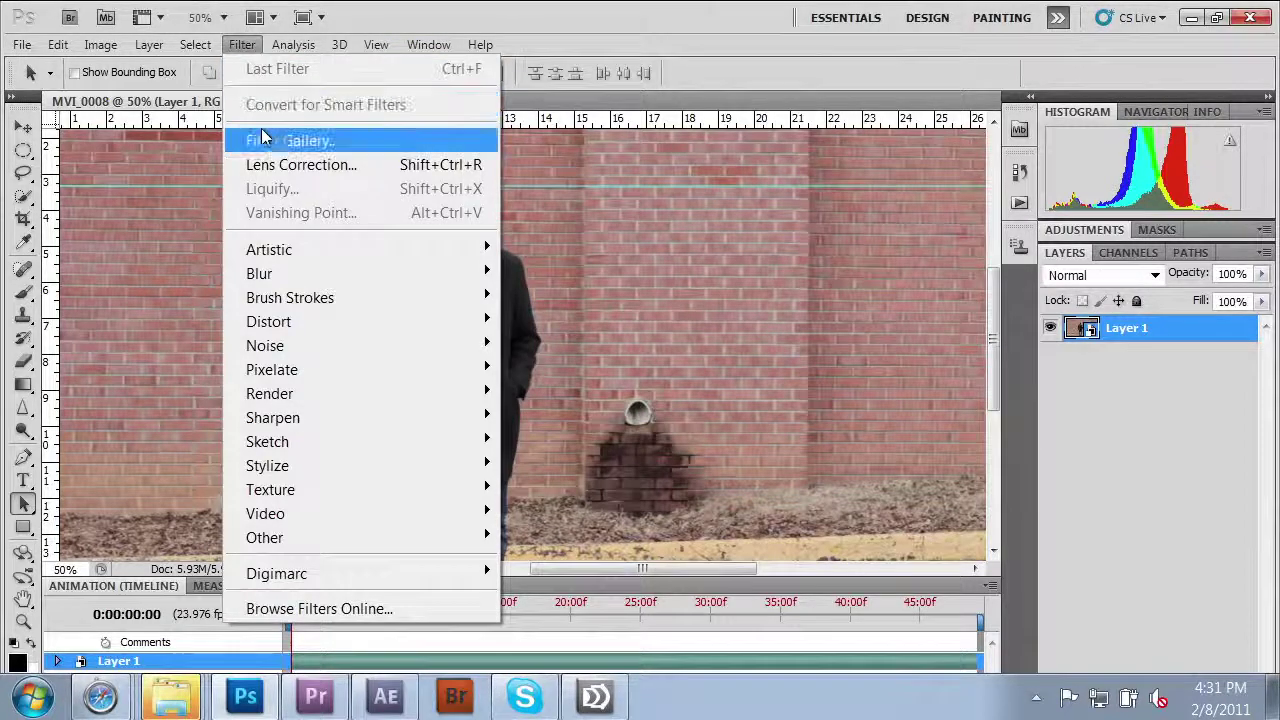
left_click(265, 166)
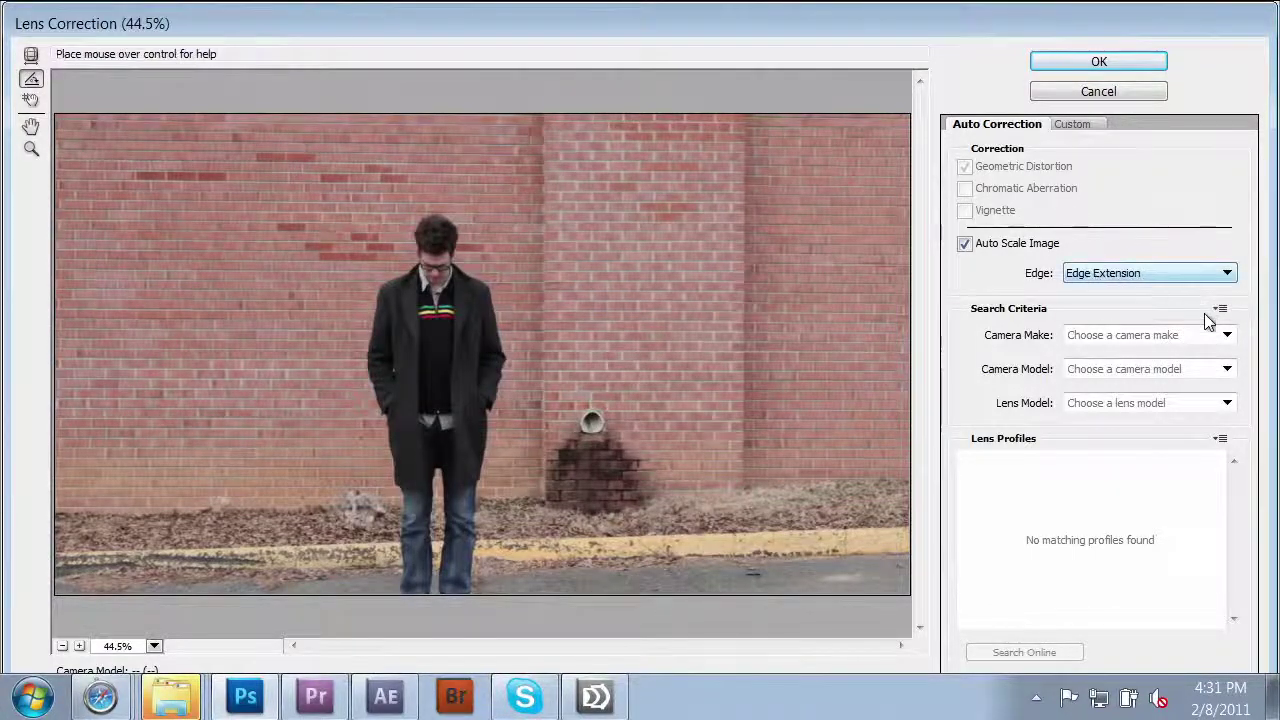
left_click(1228, 337)
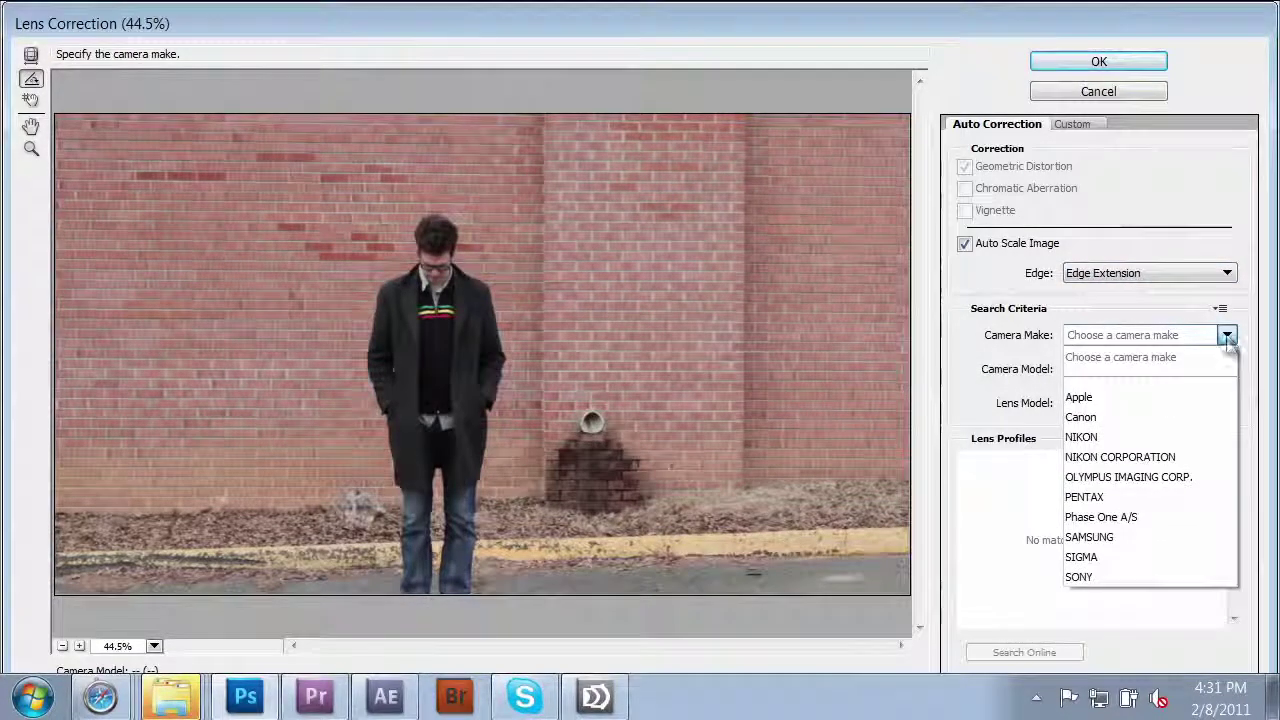
left_click(1166, 420)
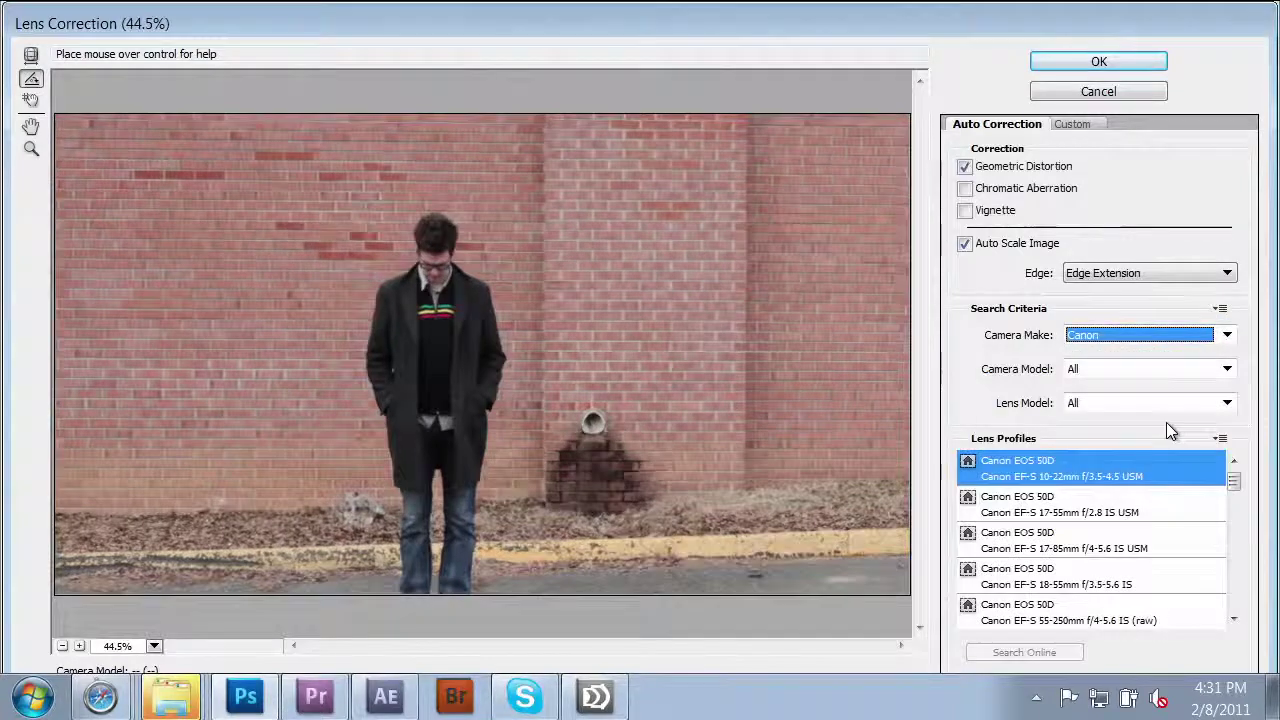
left_click(1227, 370)
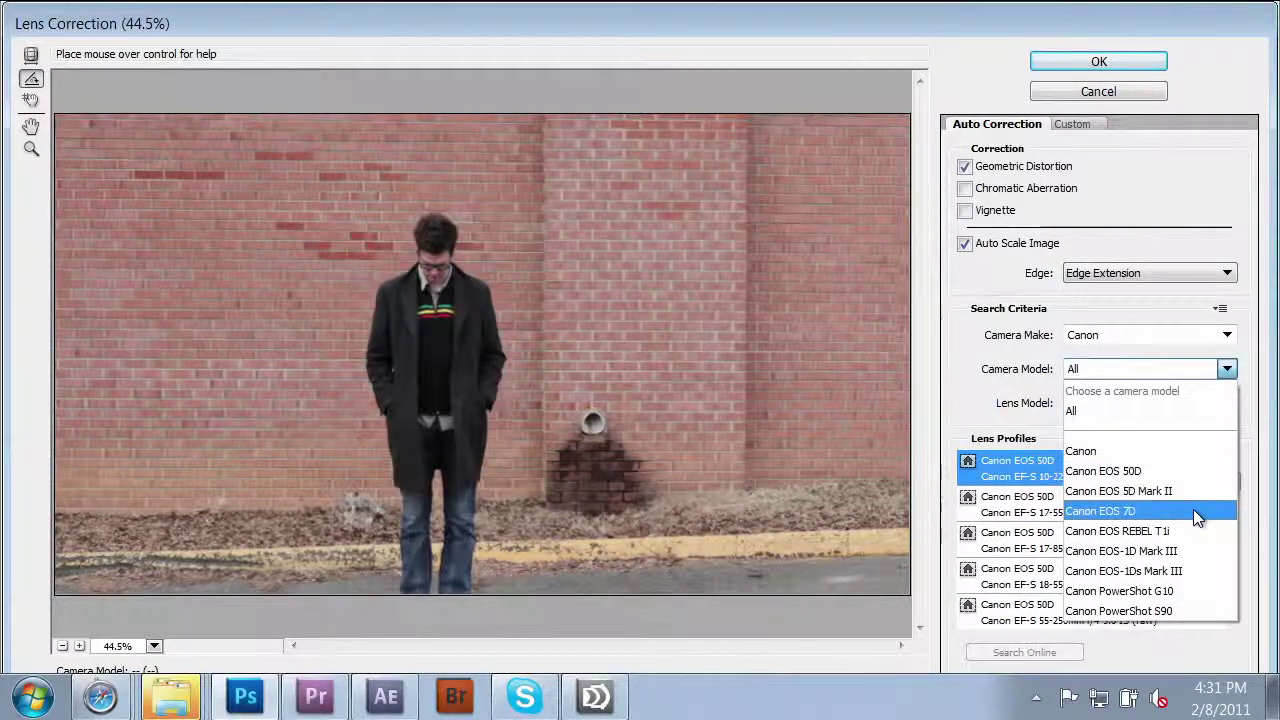
left_click(1198, 512)
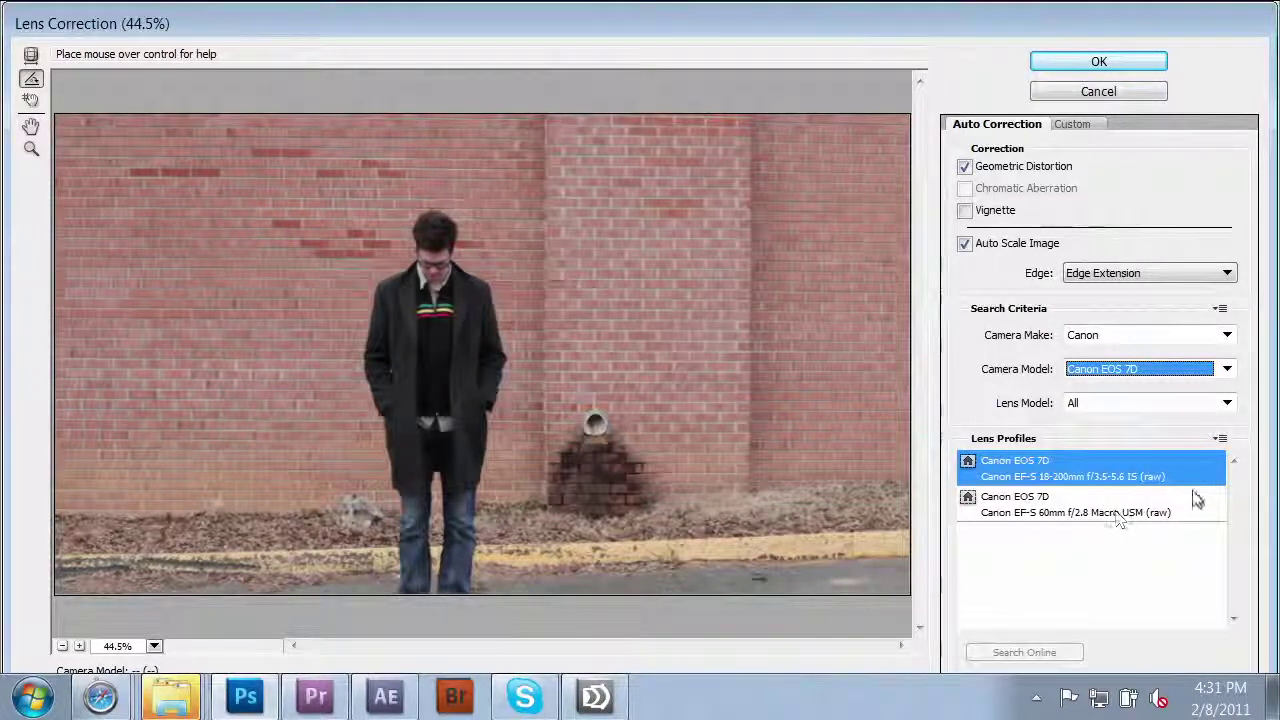
left_click(1220, 440)
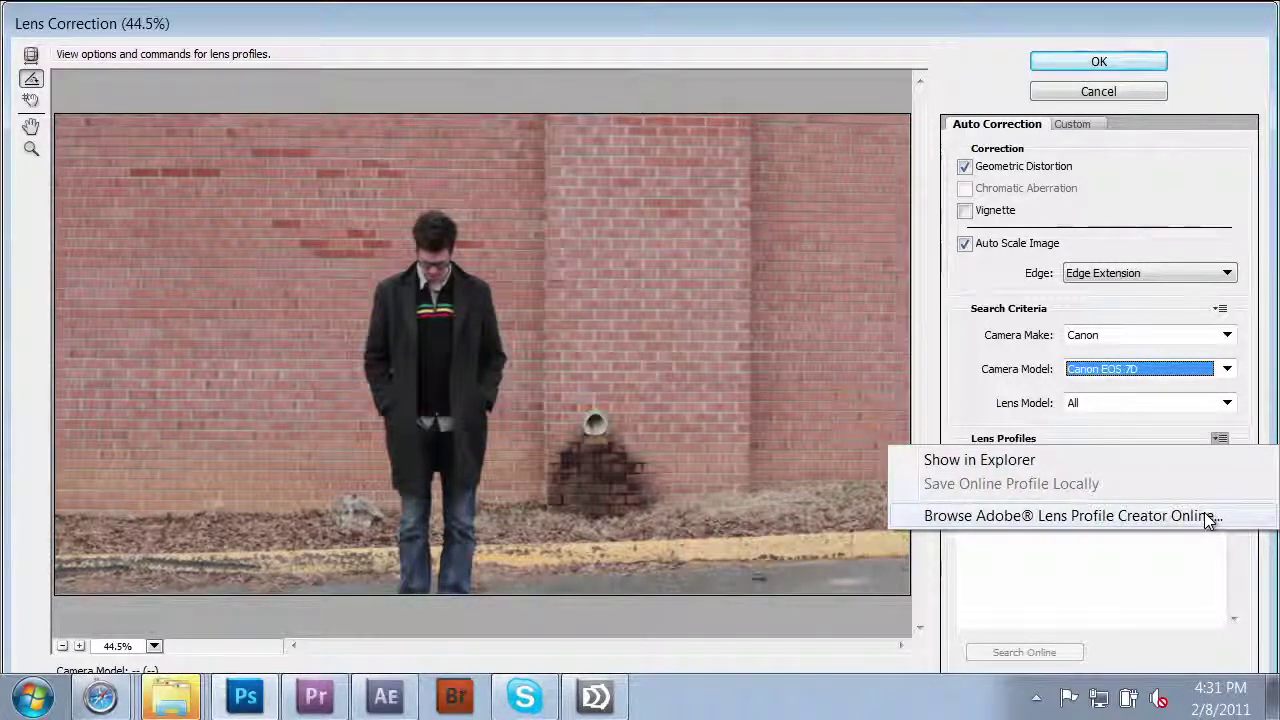
left_click(1206, 514)
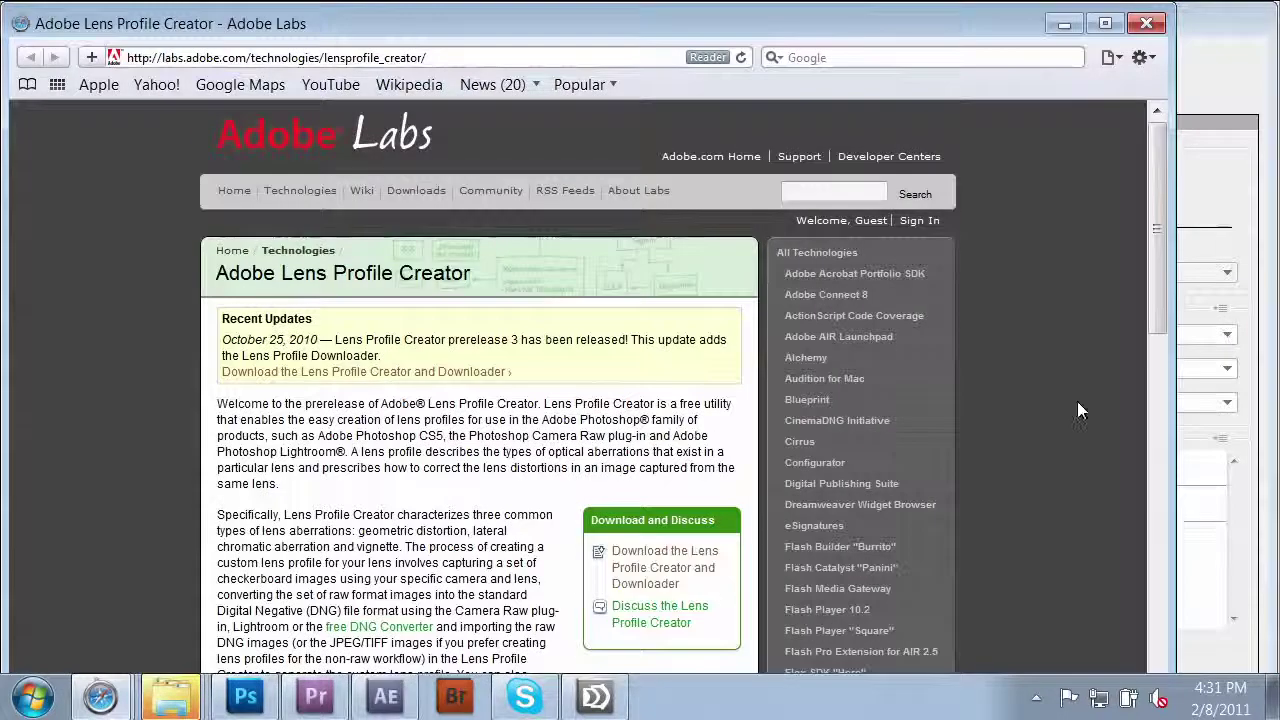
left_click_drag(1157, 240, 1149, 282)
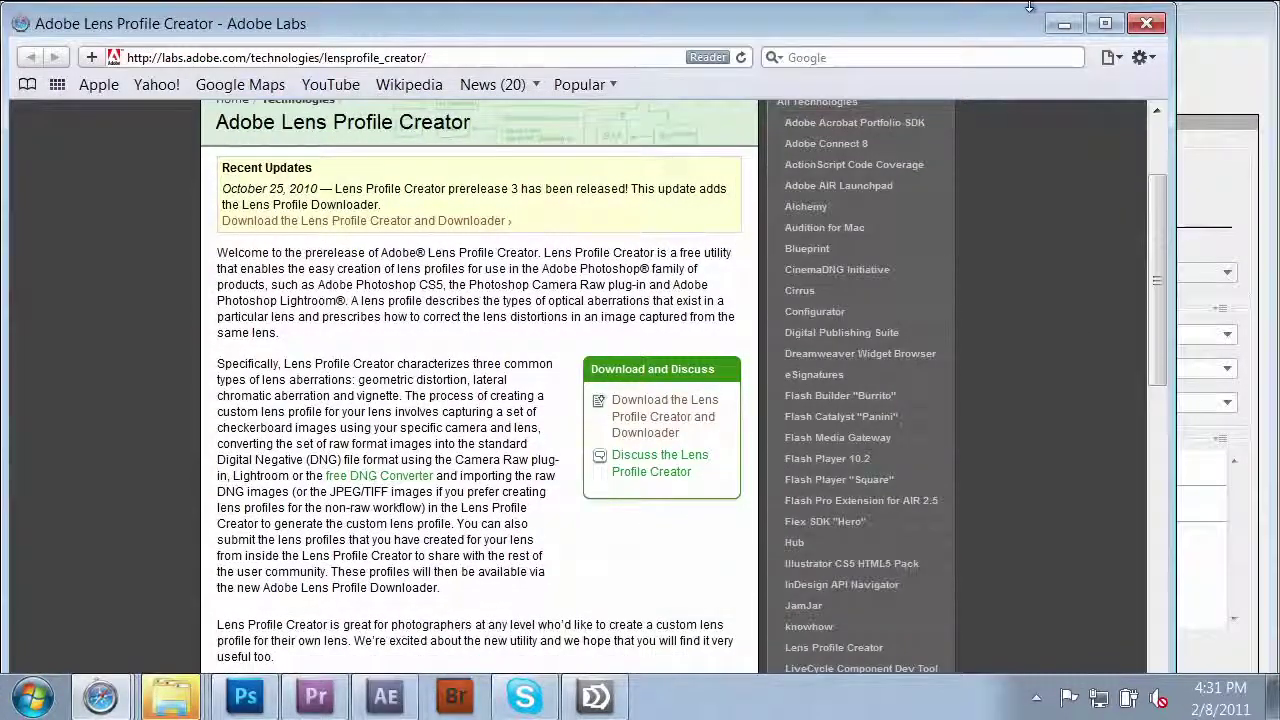
left_click(1145, 24)
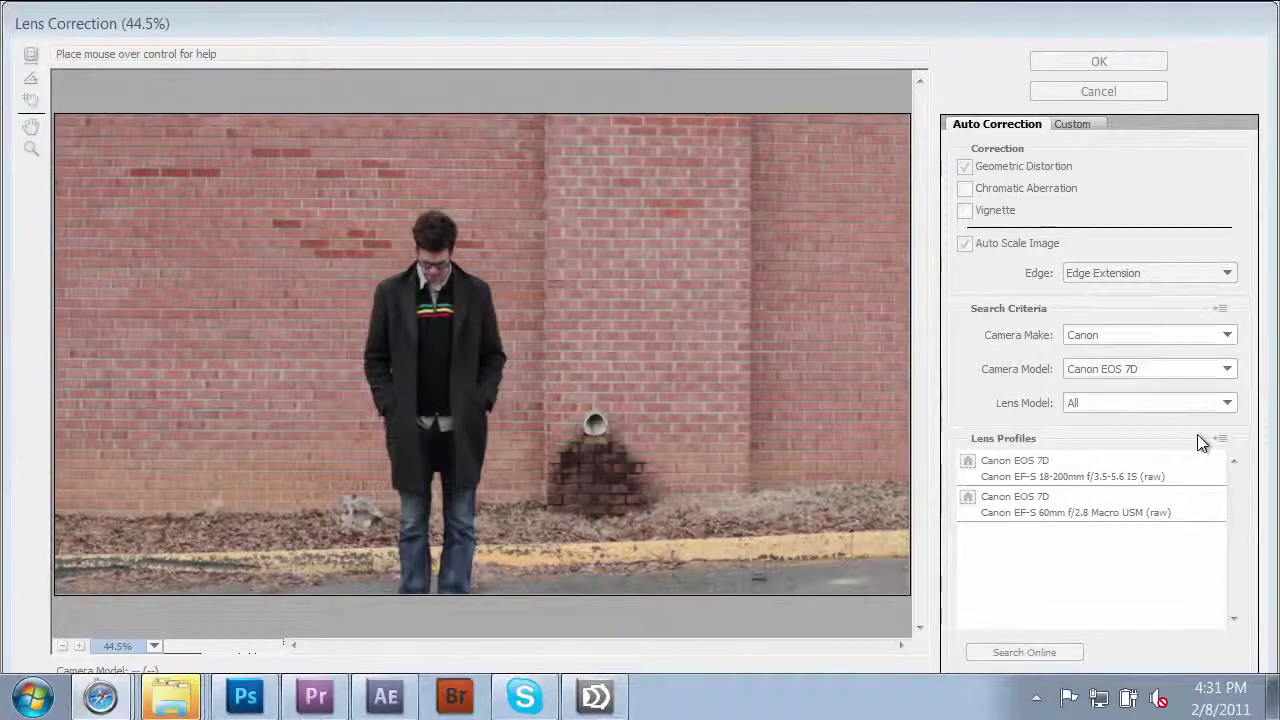
Set the Lens Correction lens model to 17-50mm.
left_click(1229, 406)
left_click(1229, 406)
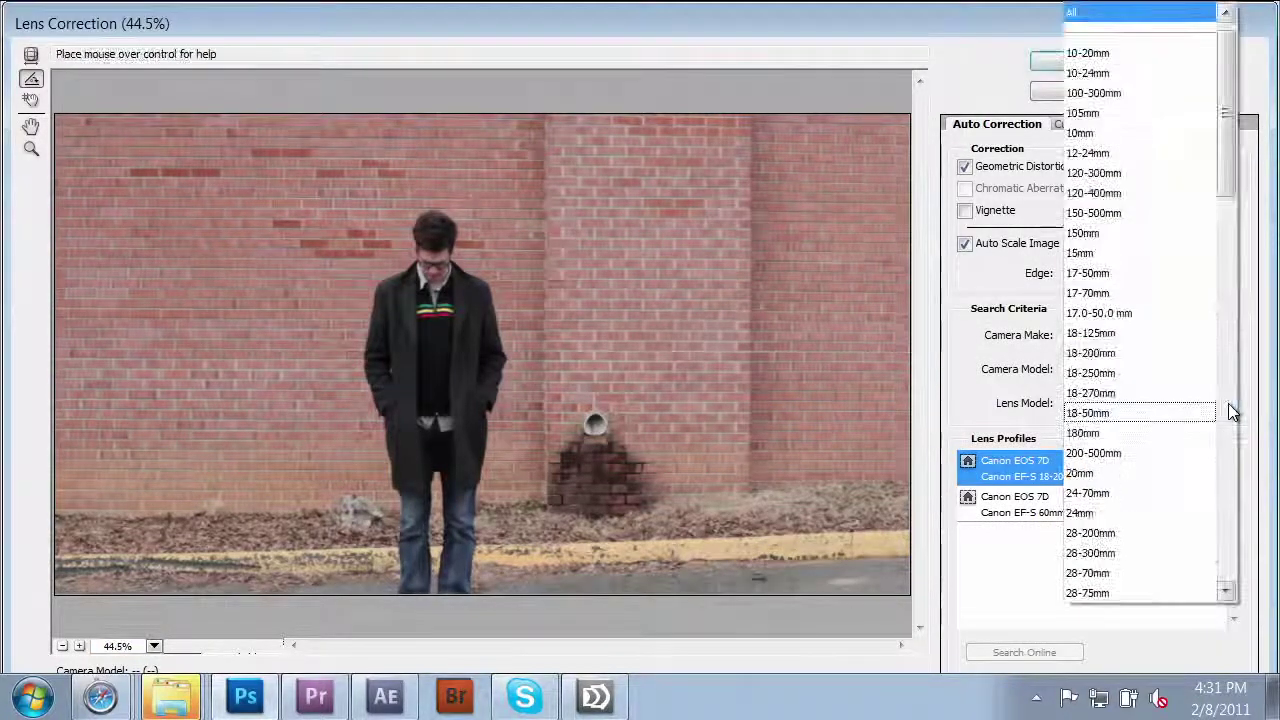
left_click(1000, 444)
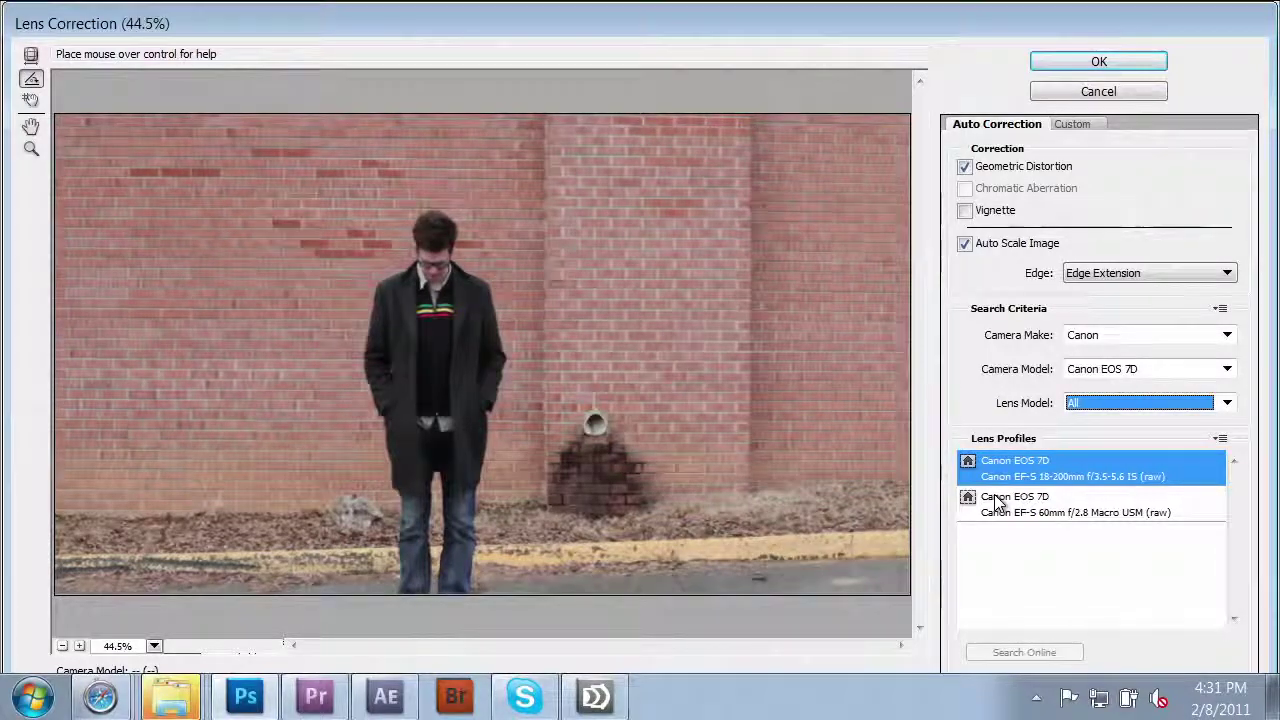
left_click(1229, 402)
scroll(1190, 310, "up", 1)
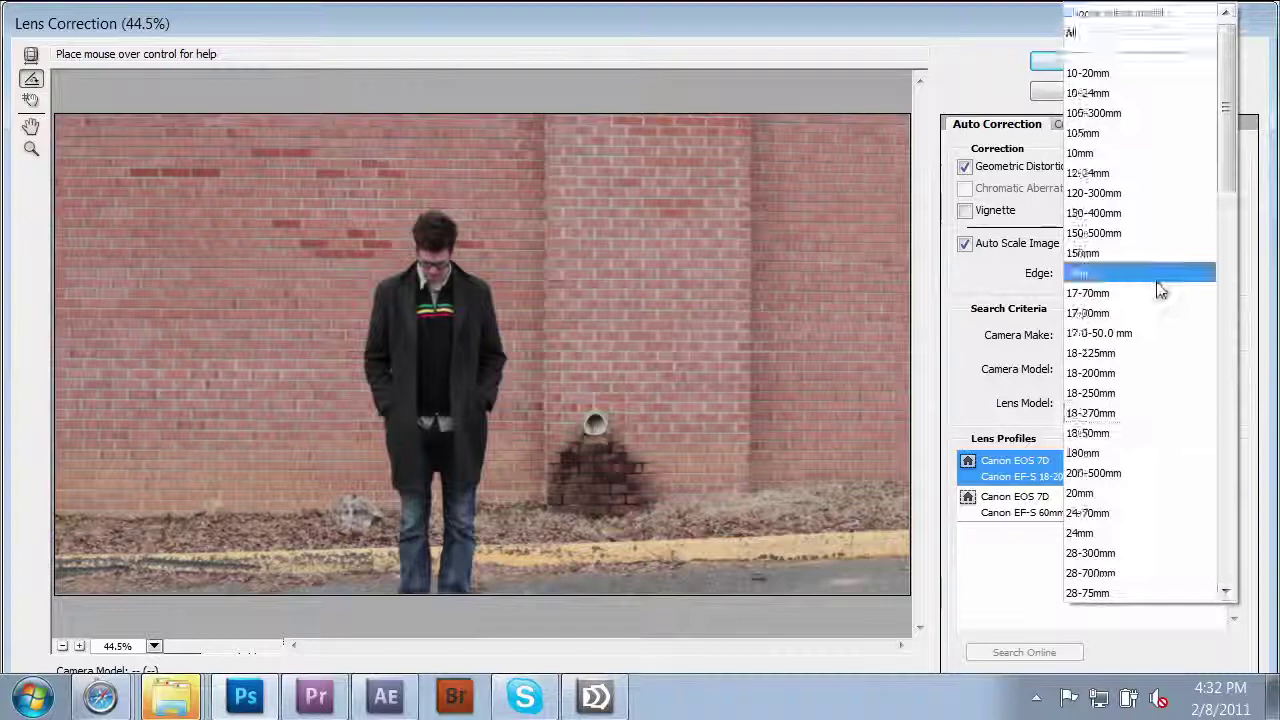
left_click(1154, 286)
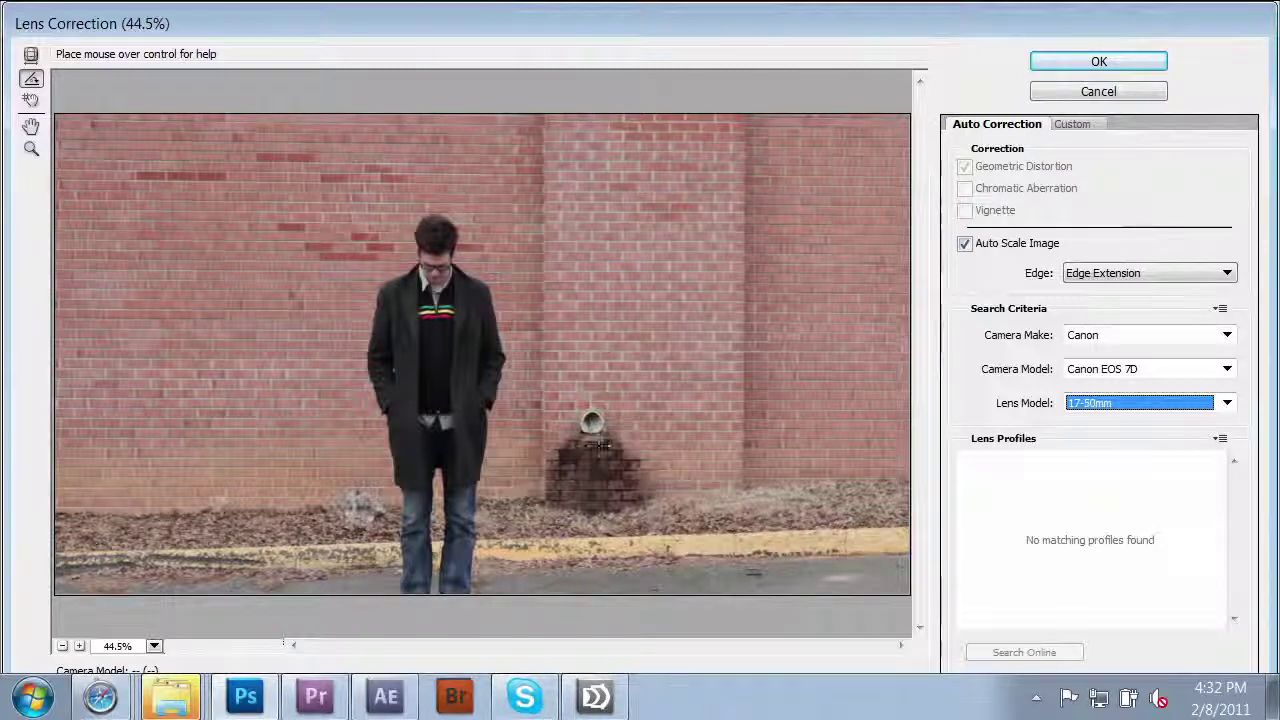
Keep Auto Scale Image turned on and switch to the Custom correction settings.
left_click(965, 245)
left_click(965, 245)
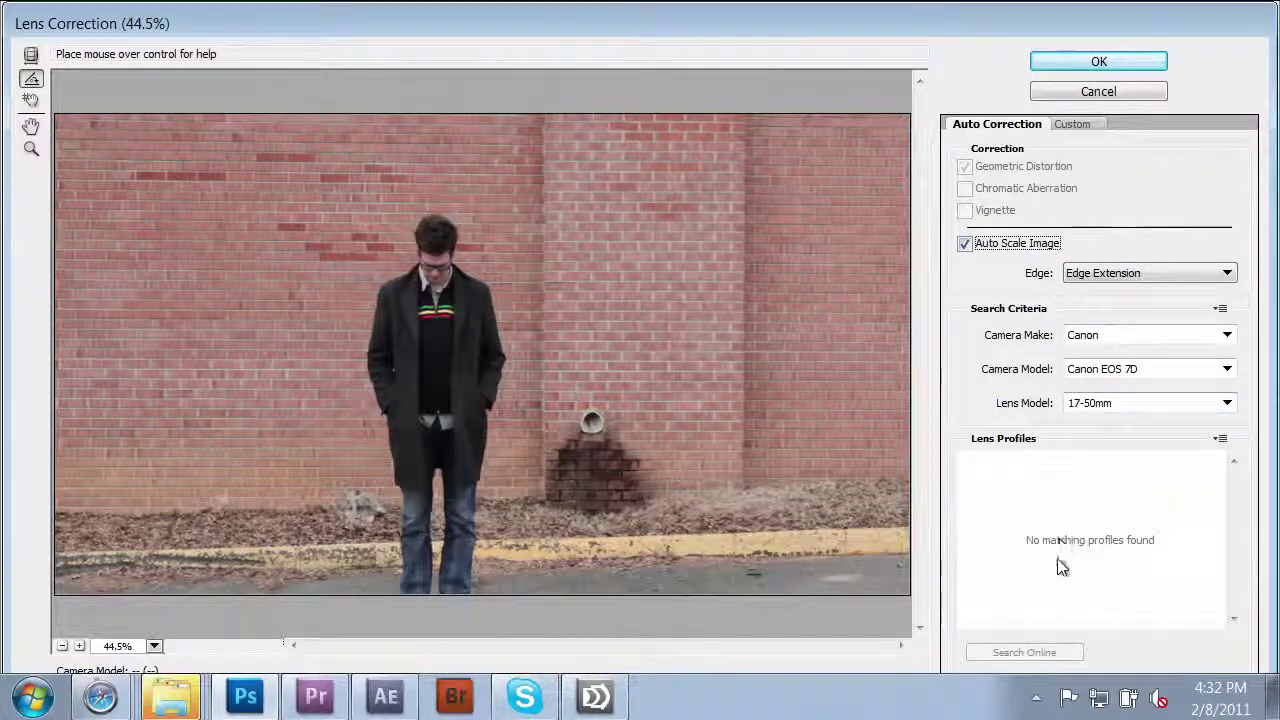
left_click(1069, 124)
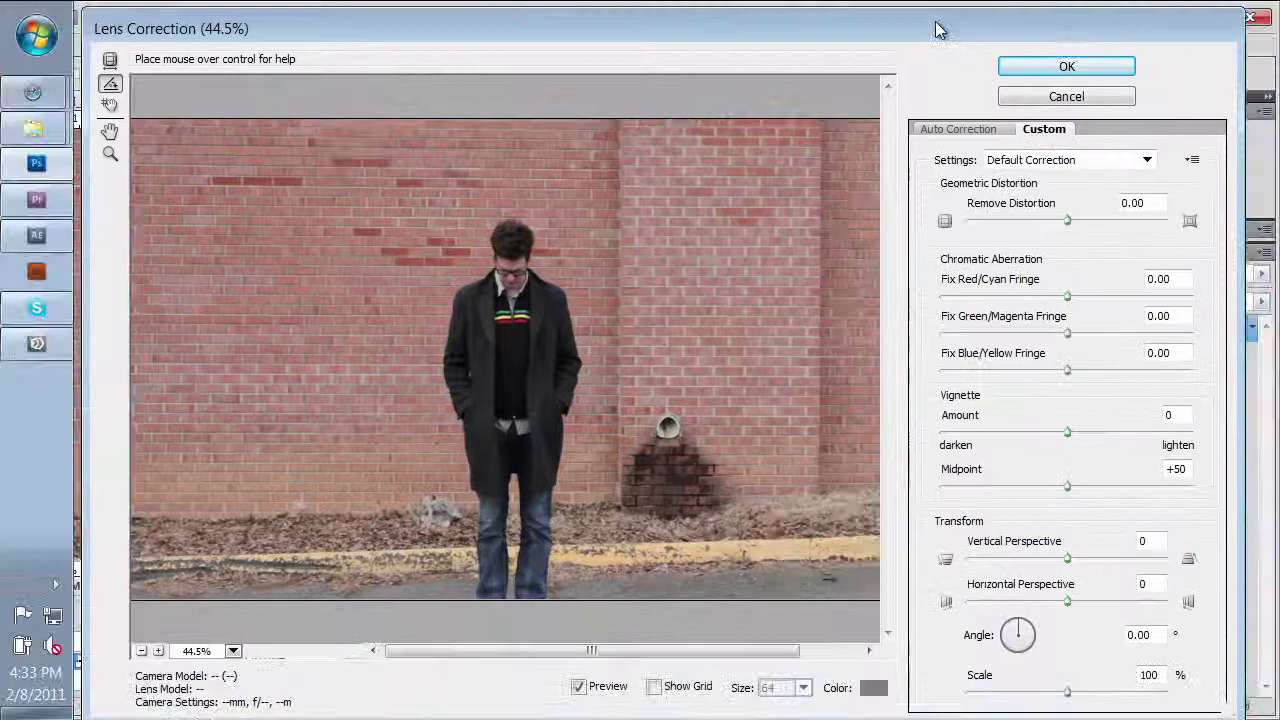
Enable the preview and set Remove Distortion to -3.00.
left_click(579, 688)
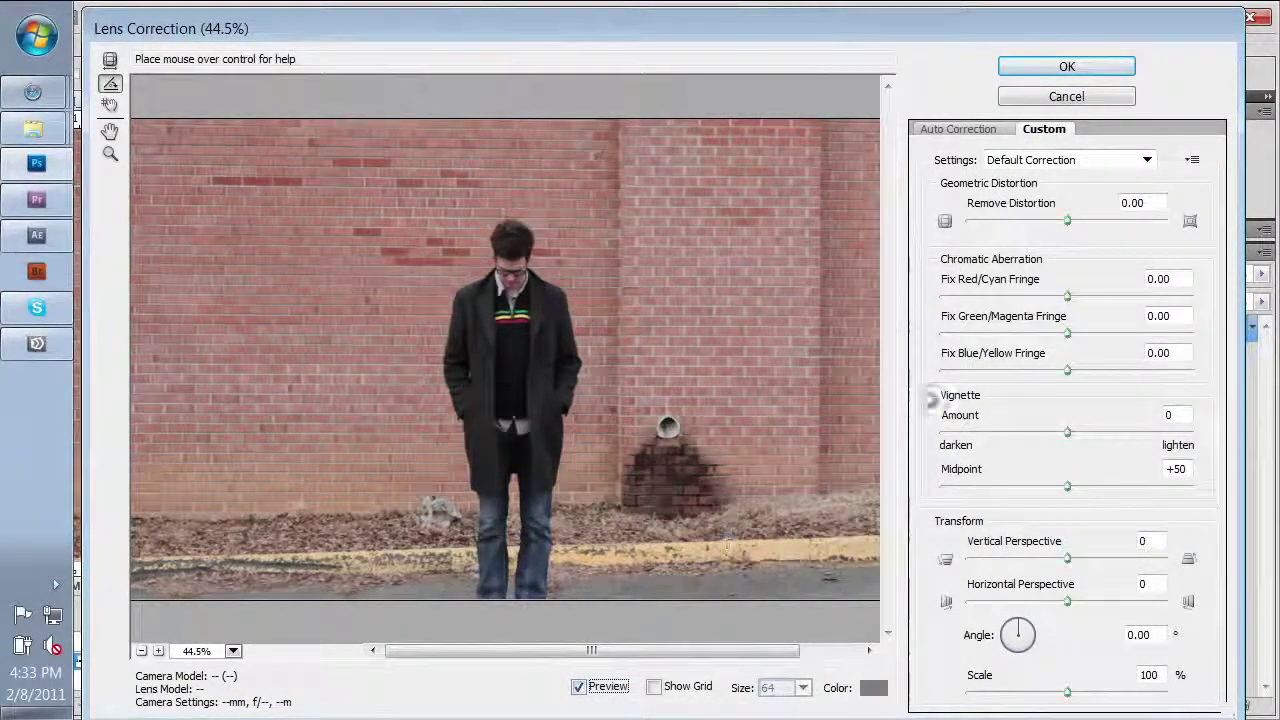
left_click(1066, 222)
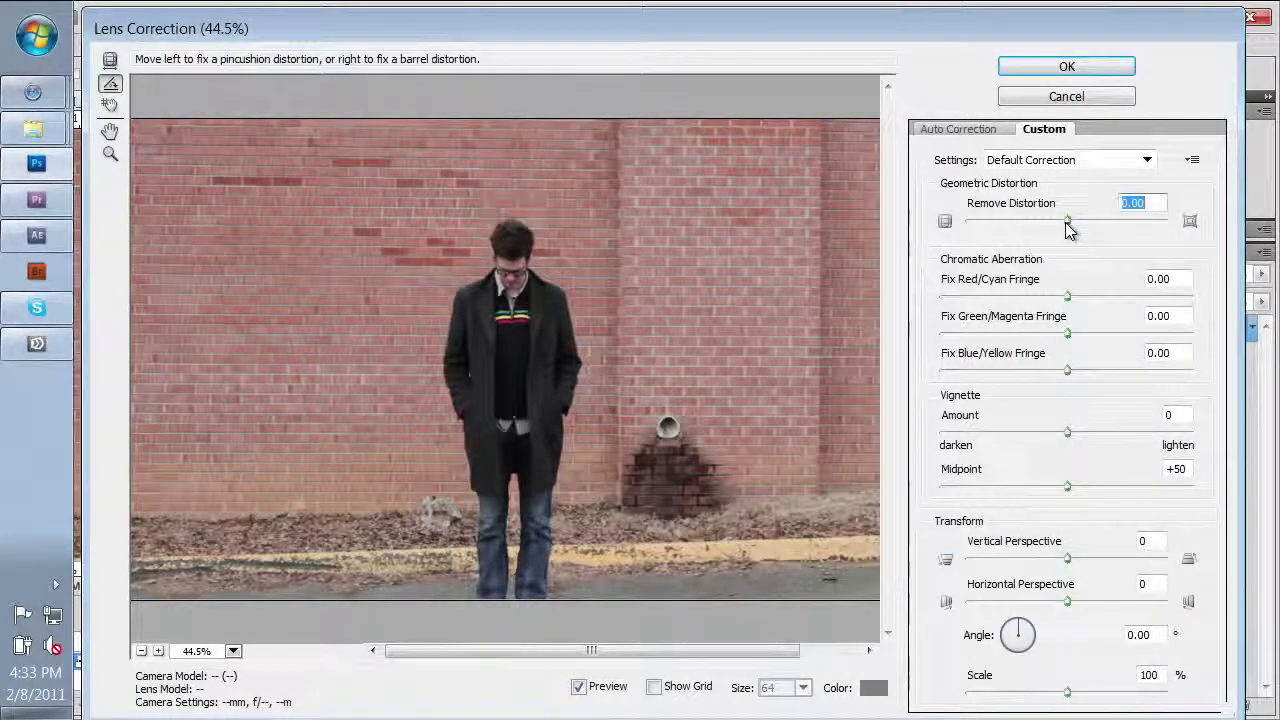
mouse_move(1065, 222)
left_mouse_down()
mouse_move(1100, 222)
mouse_move(1062, 221)
left_mouse_up()
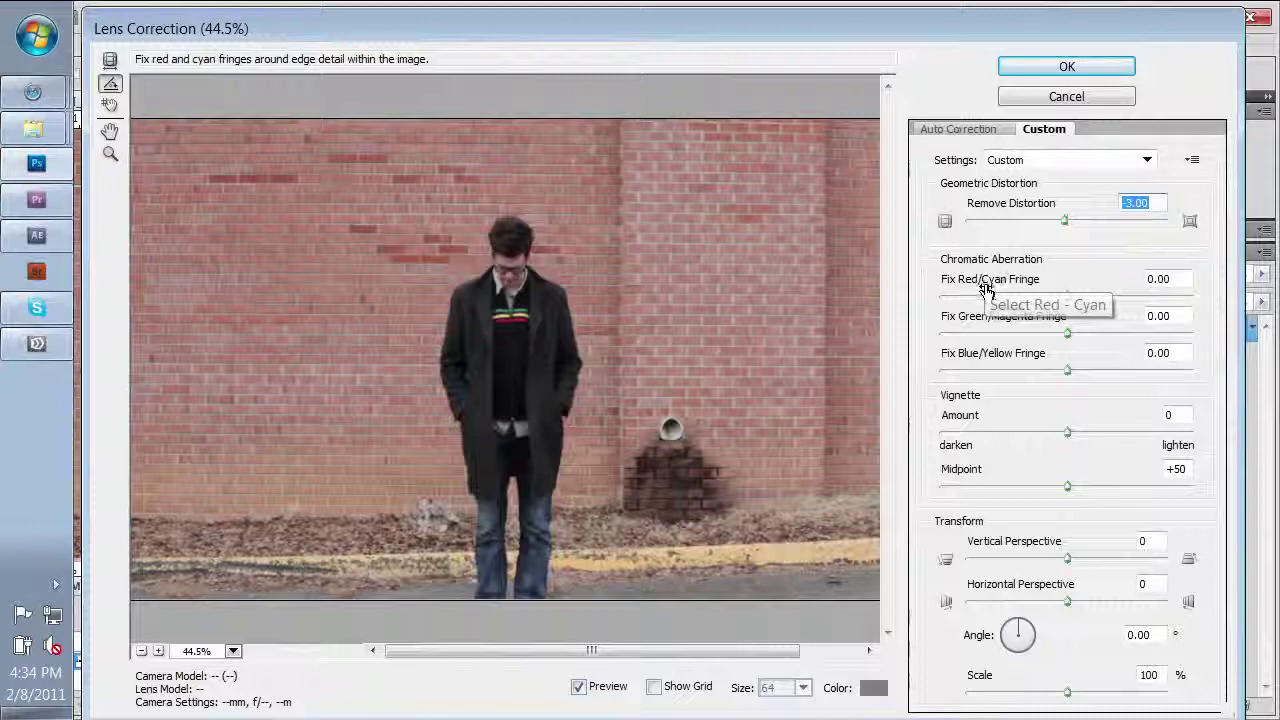
Zoom the preview to 200% and set fringes: Red/Cyan -16.67, Green/Magenta -48.41, Blue/Yellow -31.75.
left_click(569, 360)
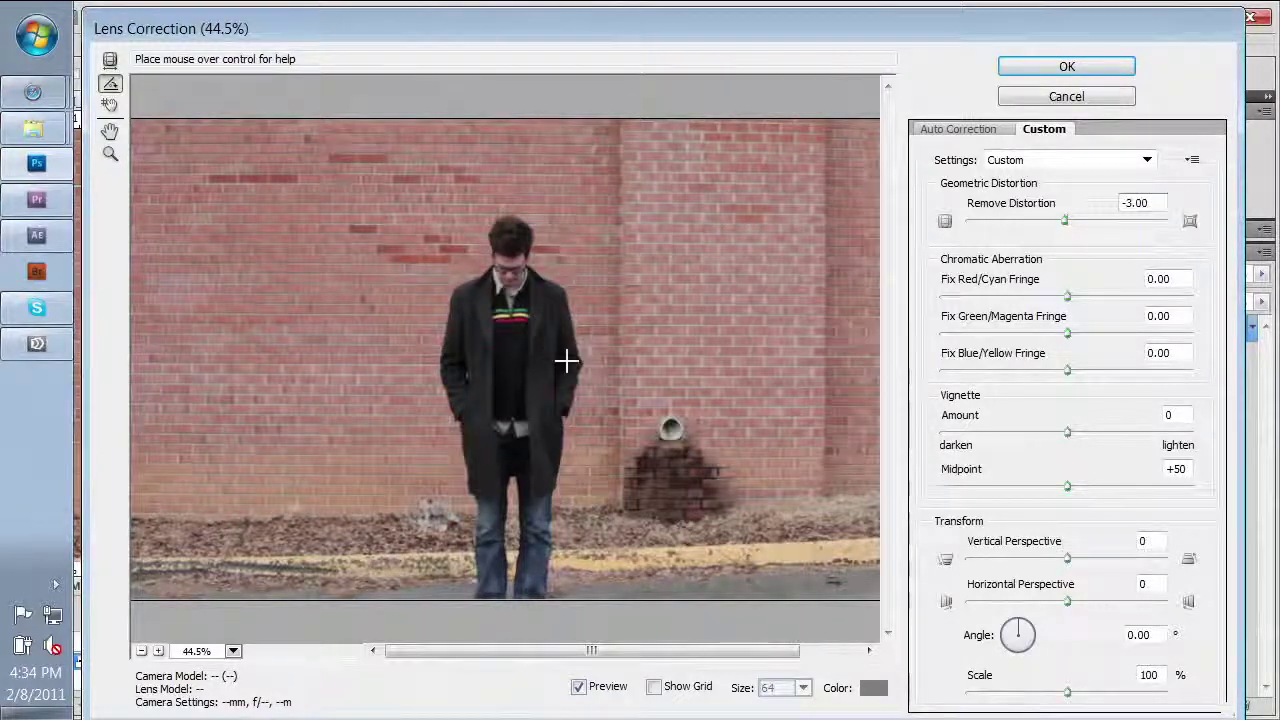
left_click(158, 651)
left_click(158, 651)
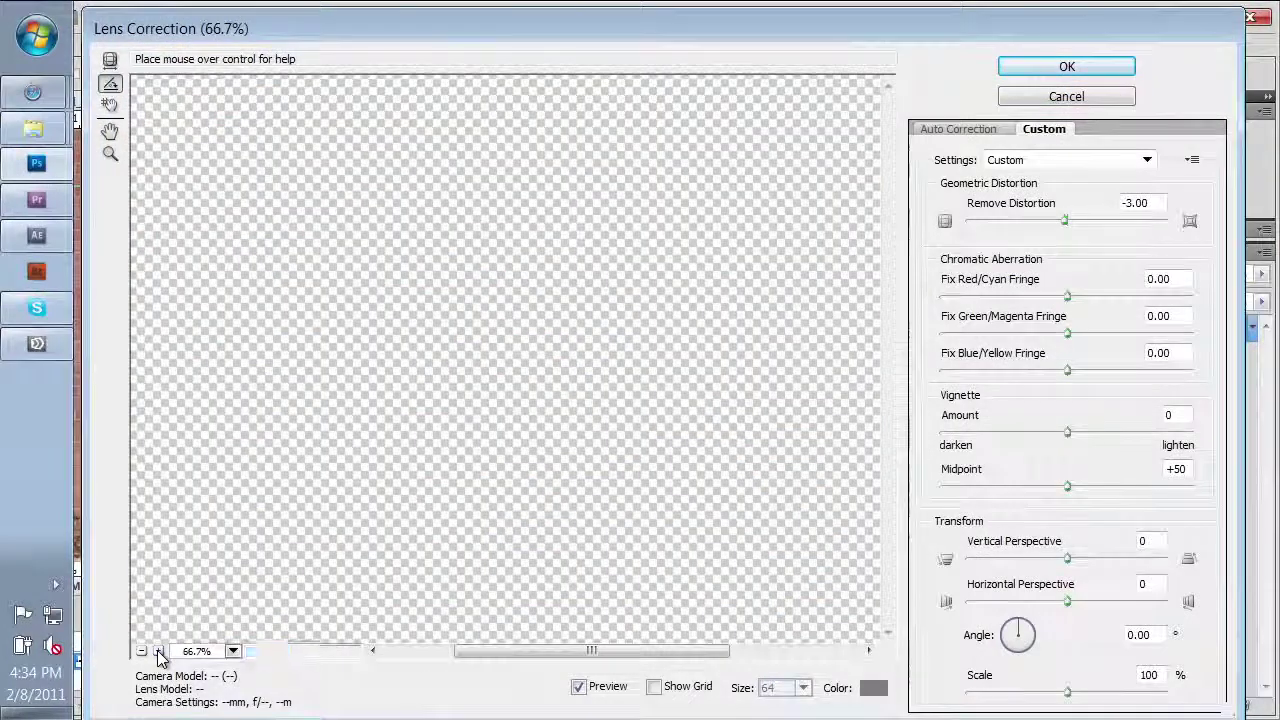
left_click(158, 651)
left_click(158, 651)
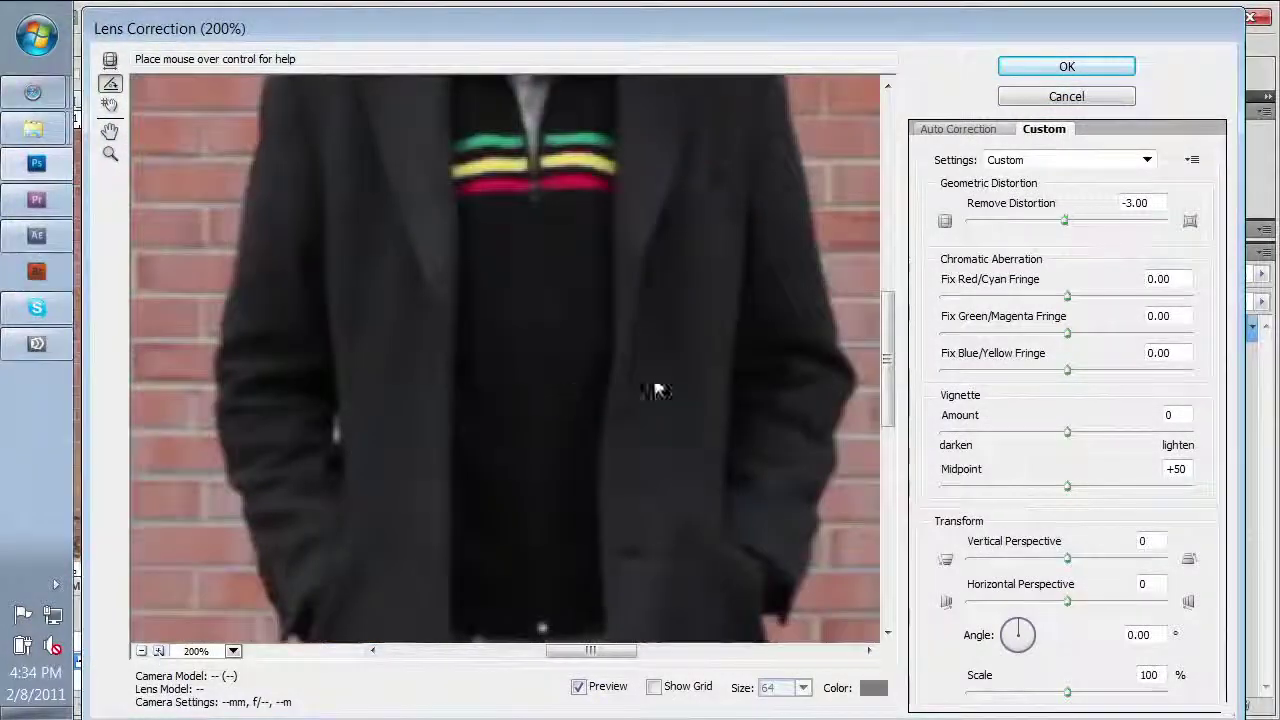
left_click_drag(887, 405, 886, 377)
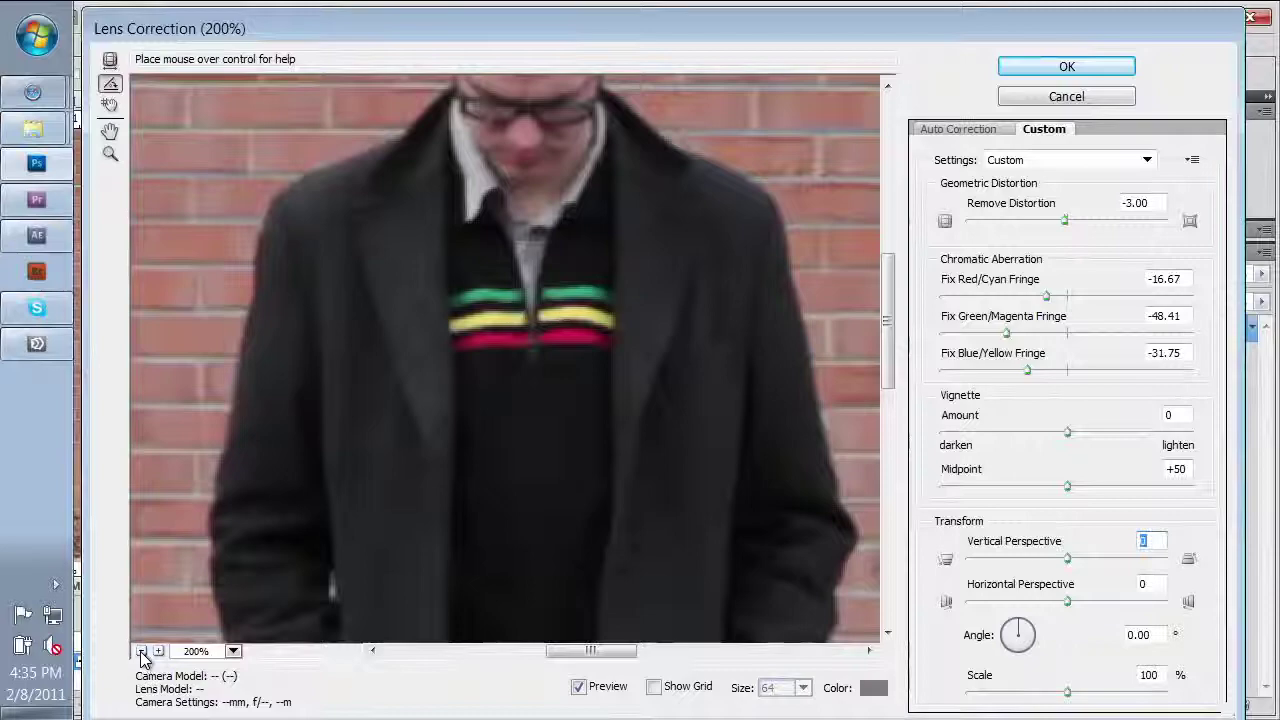
Zoom the preview out and set Vertical Perspective -2 and Horizontal Perspective +6.
left_click(141, 651)
left_click(141, 651)
left_click(141, 651)
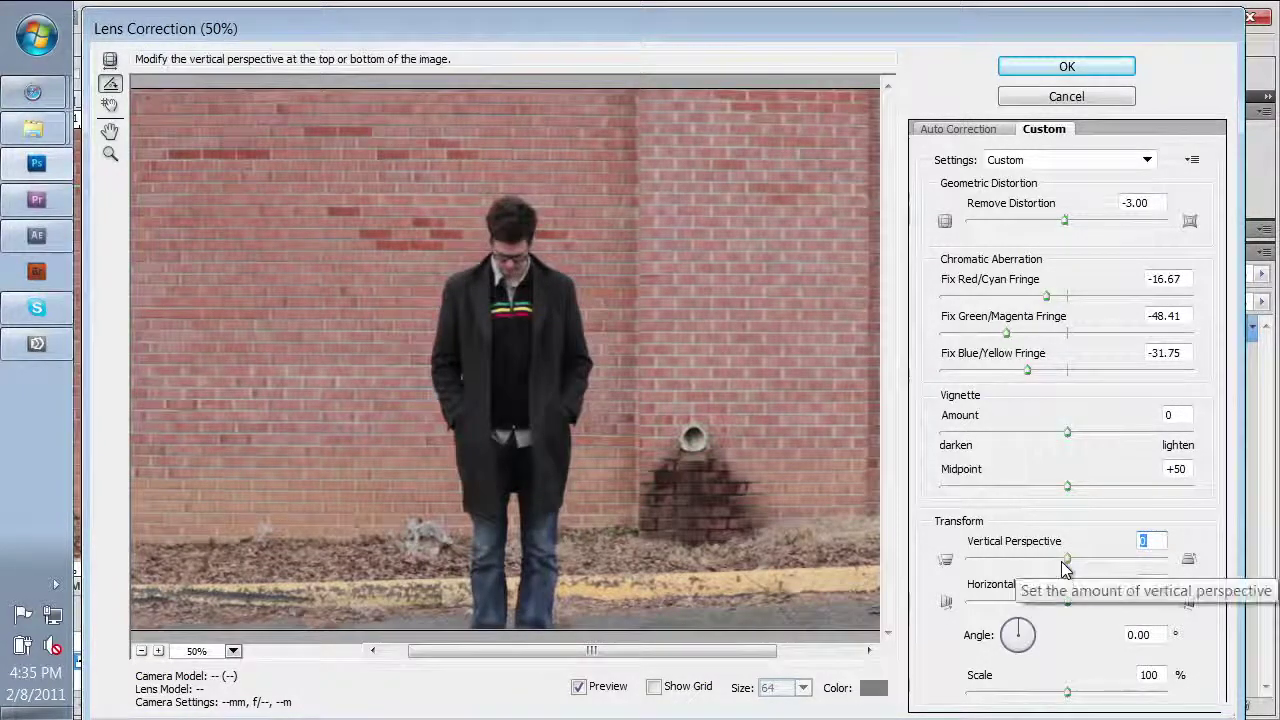
left_click_drag(1064, 566, 1076, 603)
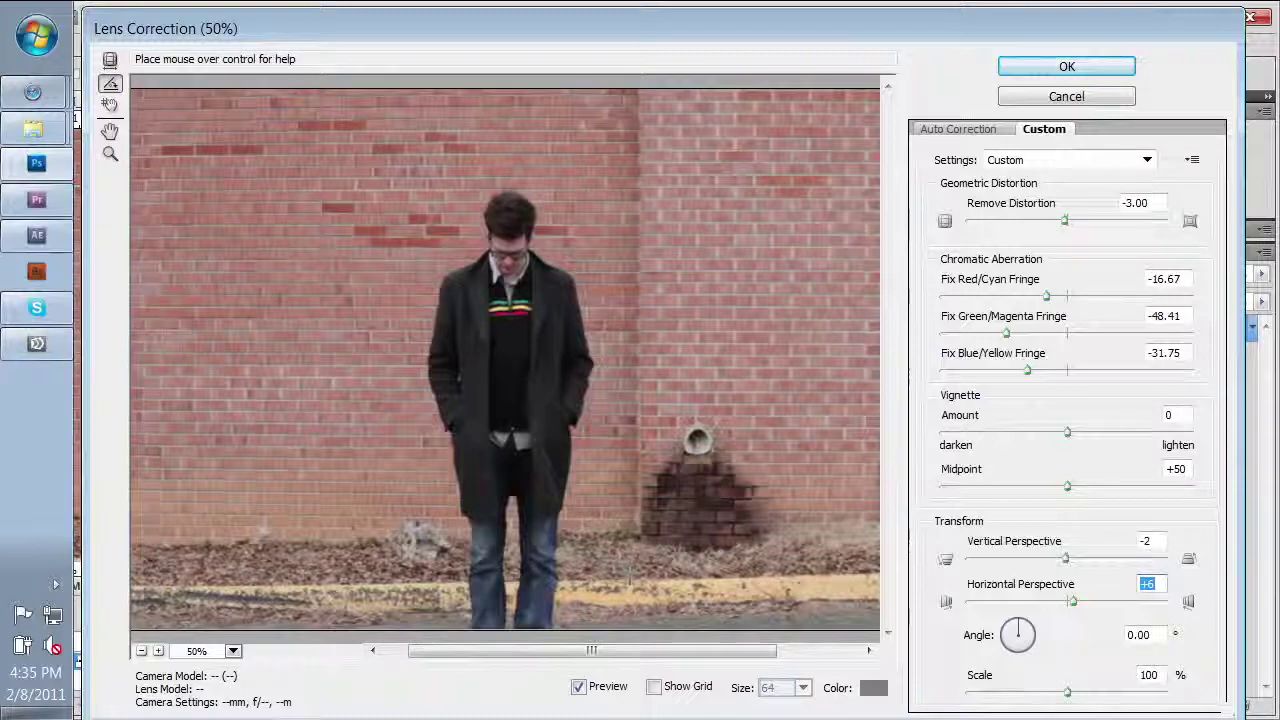
left_click(141, 651)
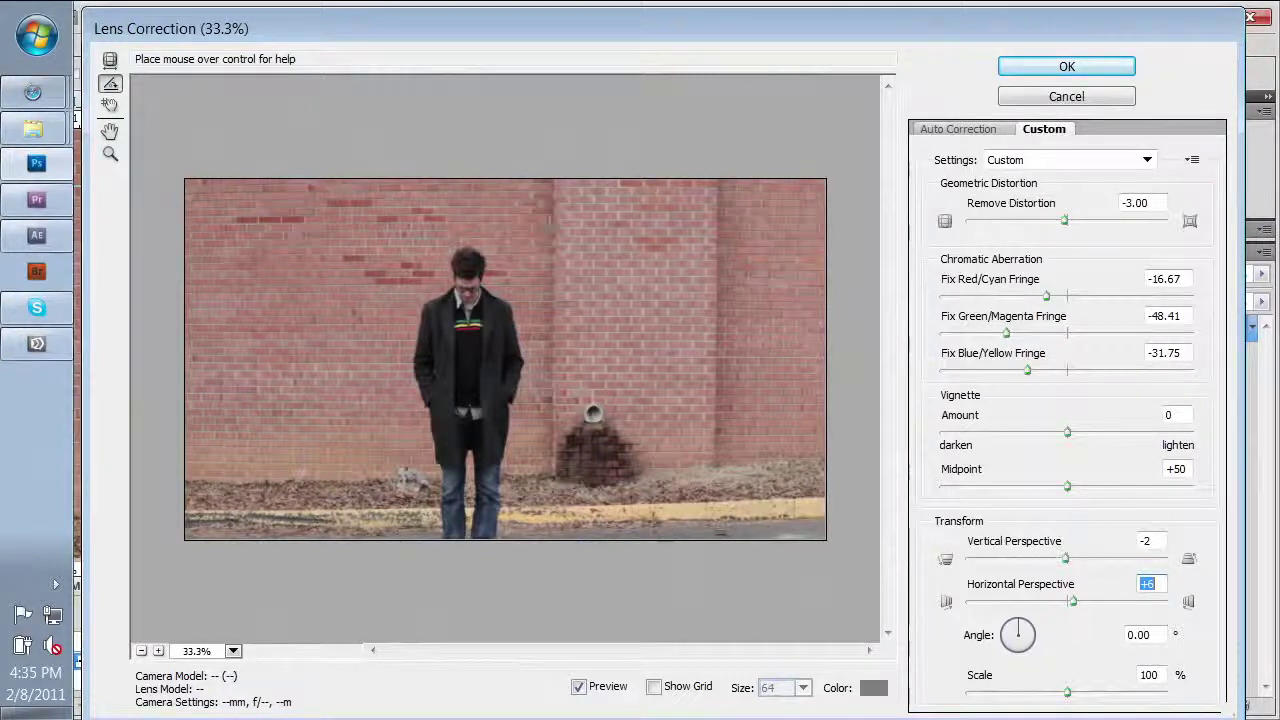
Straighten the clip 0.87° along the curb and apply Lens Correction as a smart filter.
left_click(112, 87)
left_click_drag(228, 512, 755, 507)
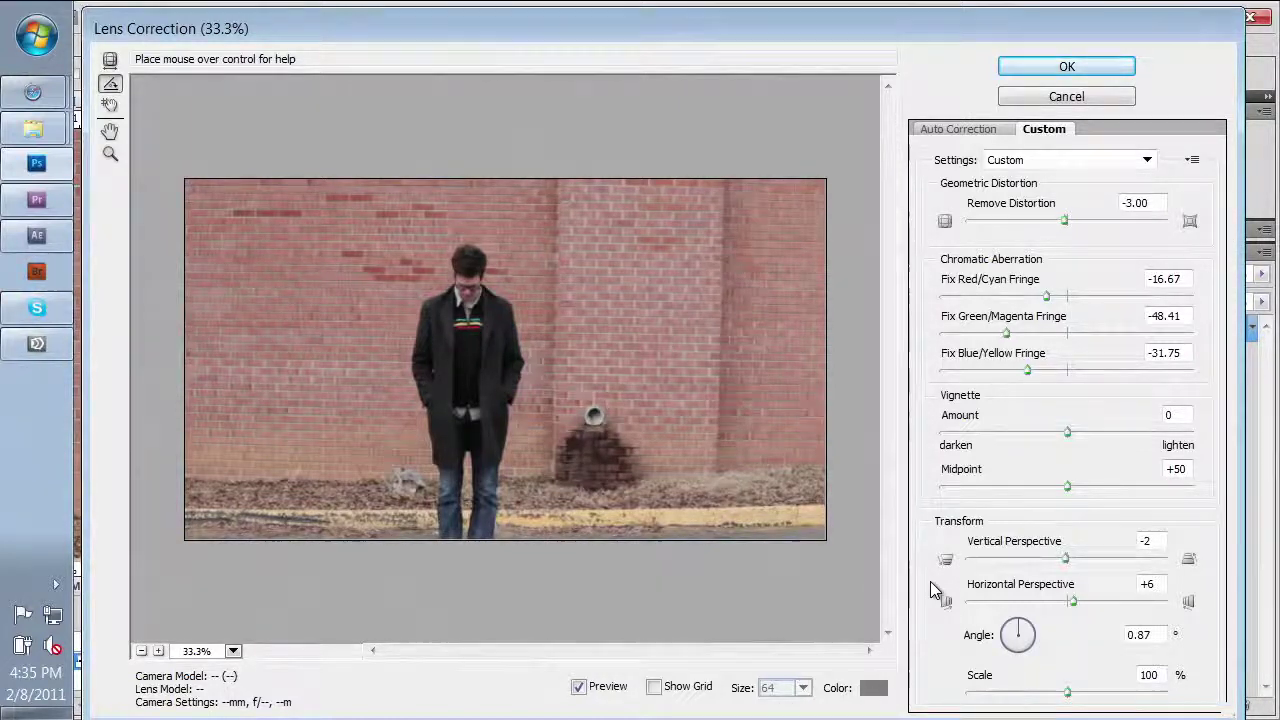
left_click(1108, 70)
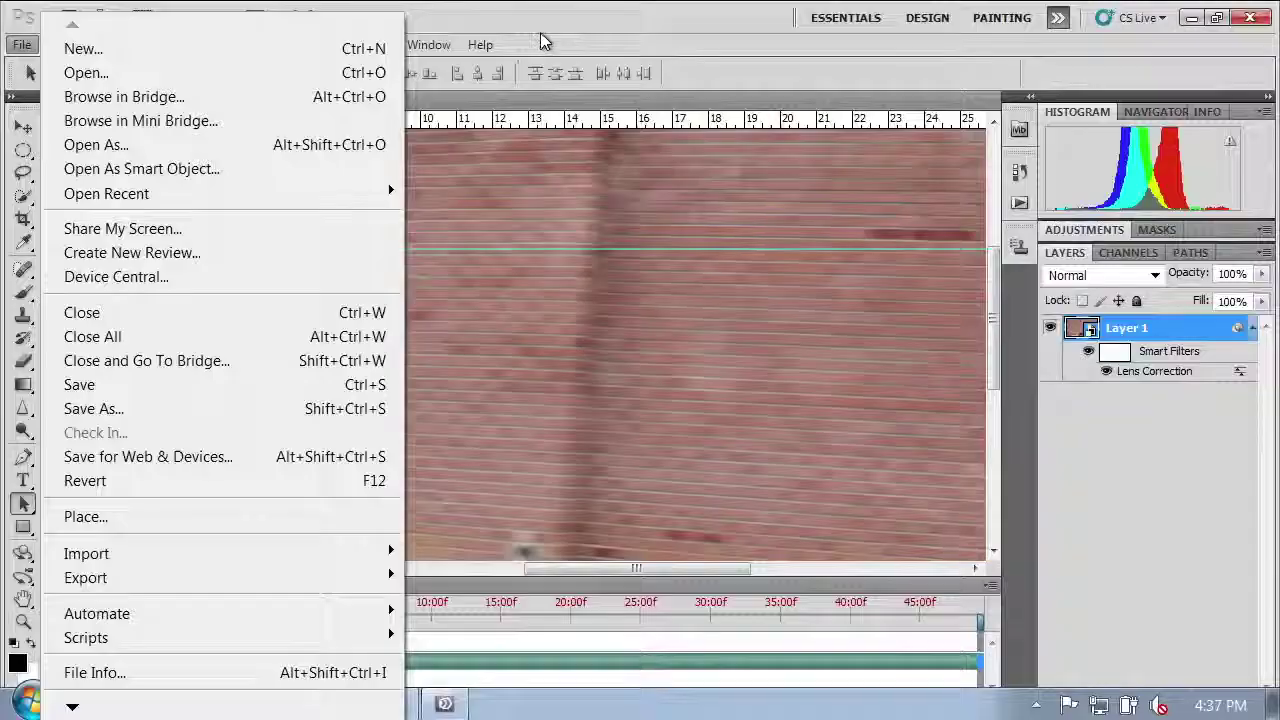
For Render Video, keep QuickTime Animation compression at Best quality, 23.976 fps, 1920x1080.
left_click(135, 10)
left_click(22, 45)
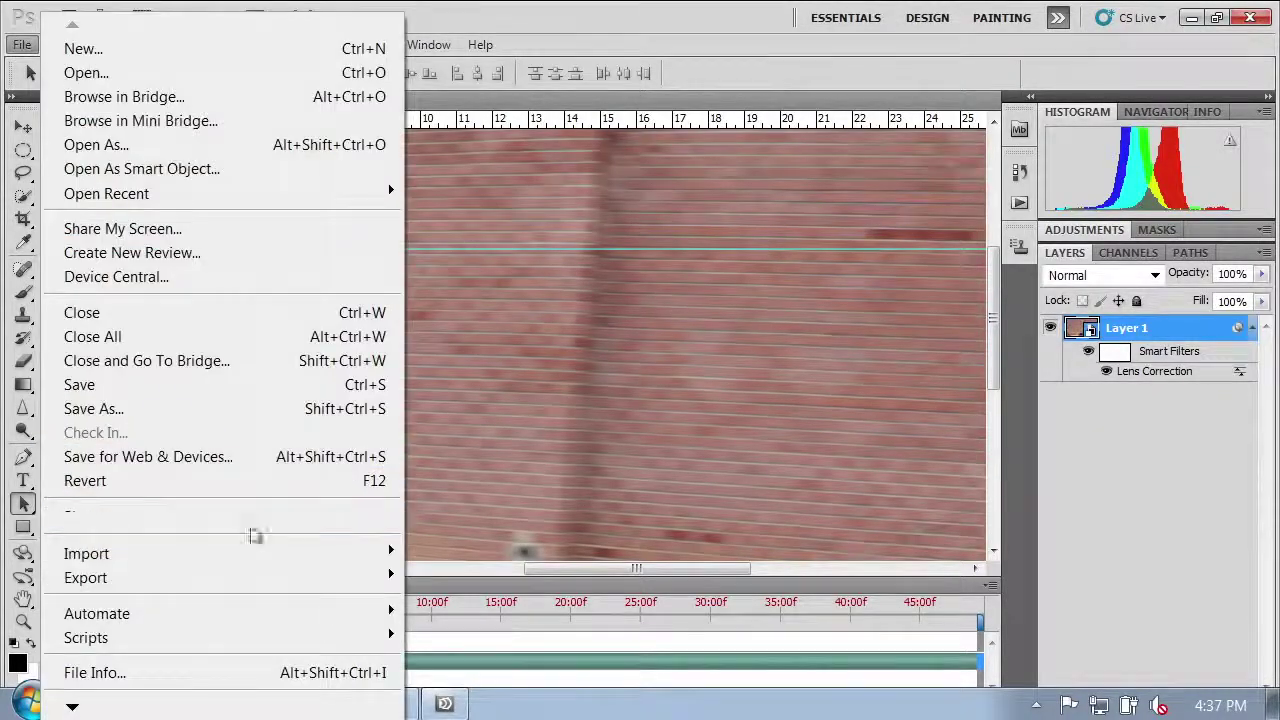
mouse_move(252, 577)
left_click(440, 624)
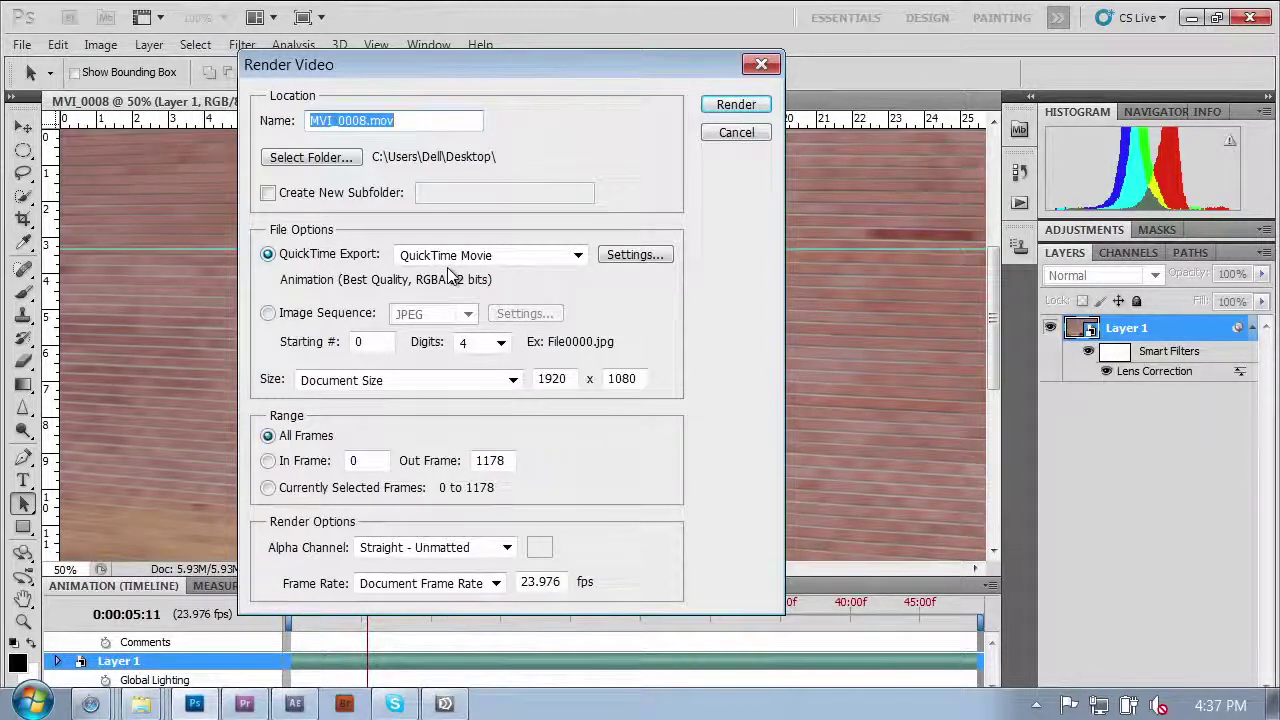
left_click(612, 258)
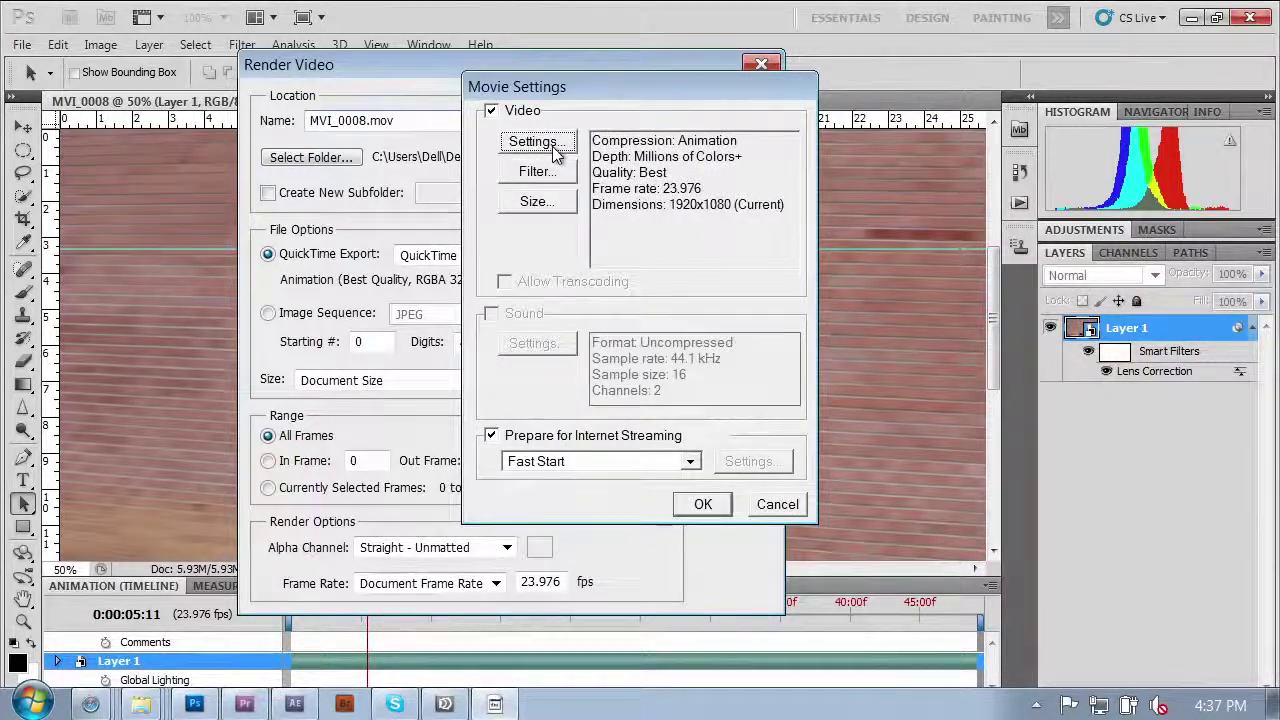
left_click(557, 144)
left_click(746, 96)
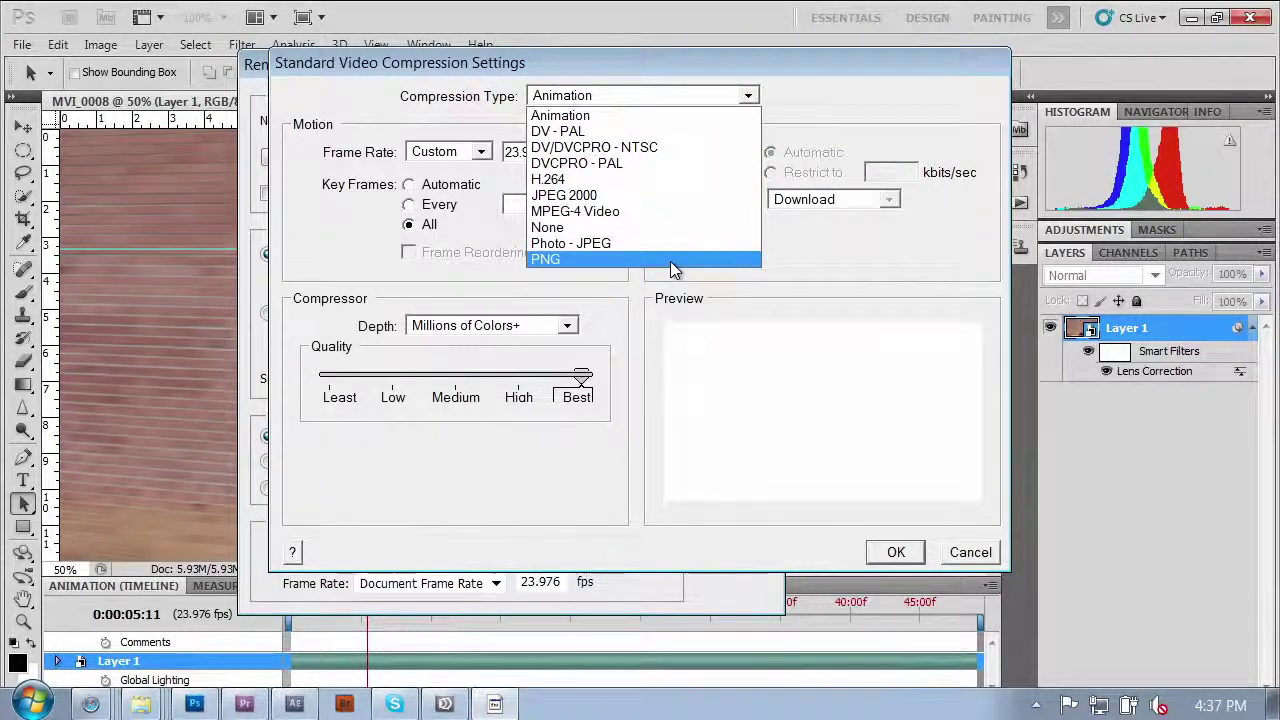
left_click(786, 241)
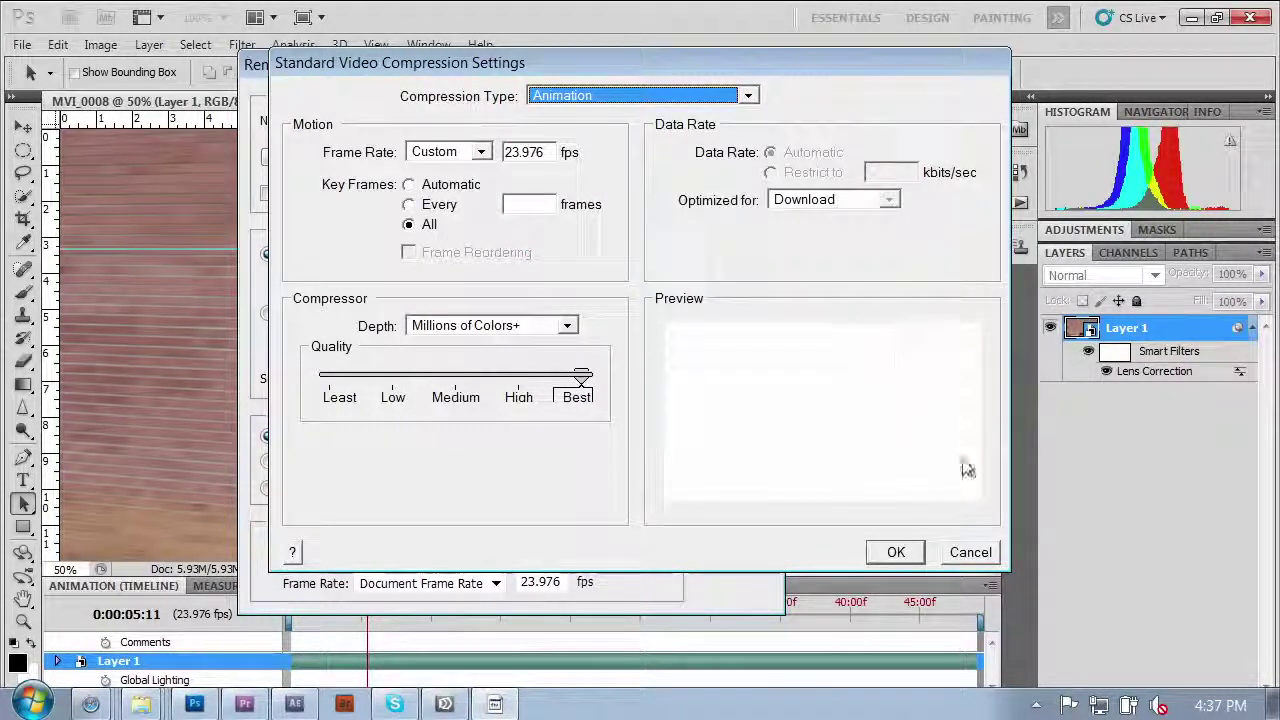
left_click(895, 557)
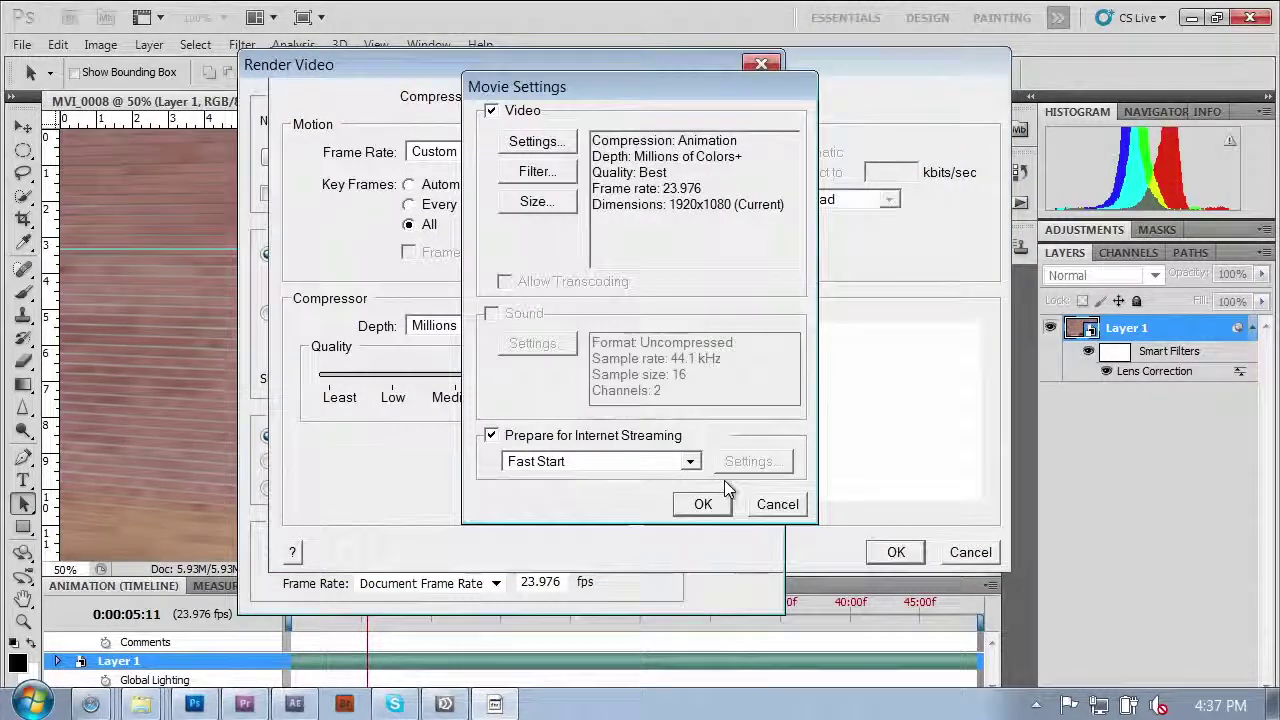
Accept the movie settings and render the clip as MVI_0008_LC.mov on the Desktop.
left_click(703, 504)
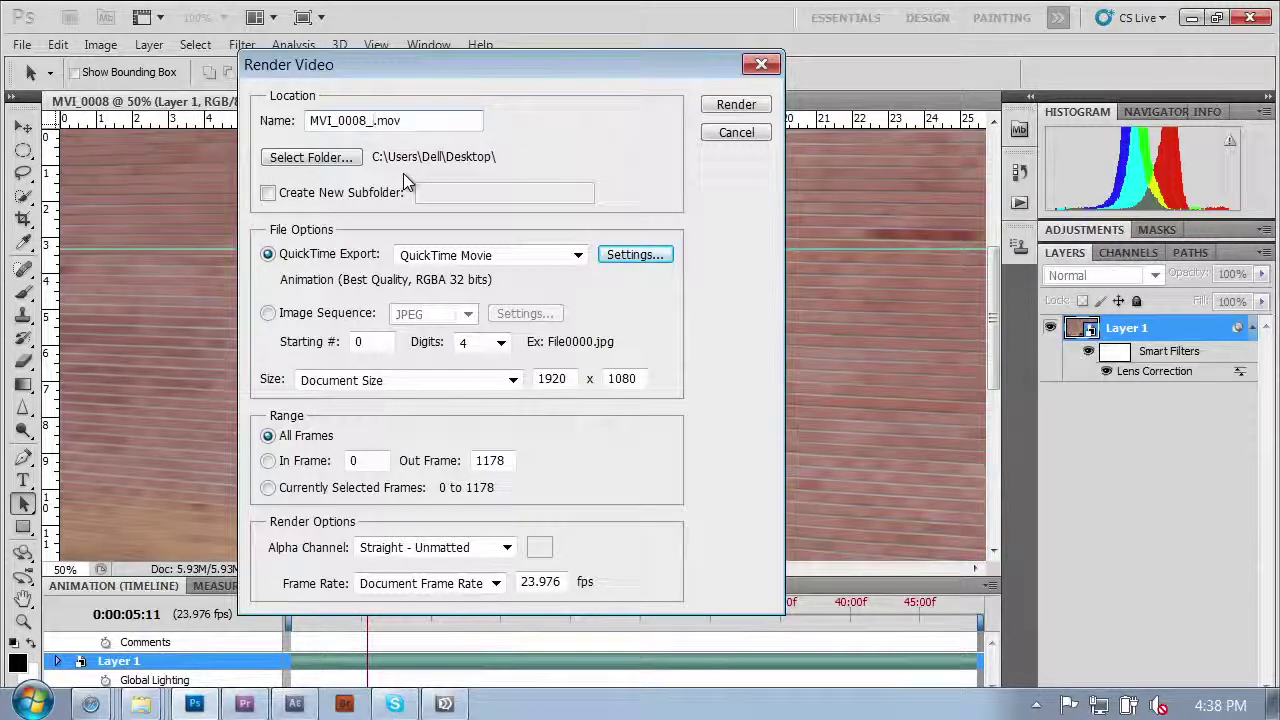
type("LC")
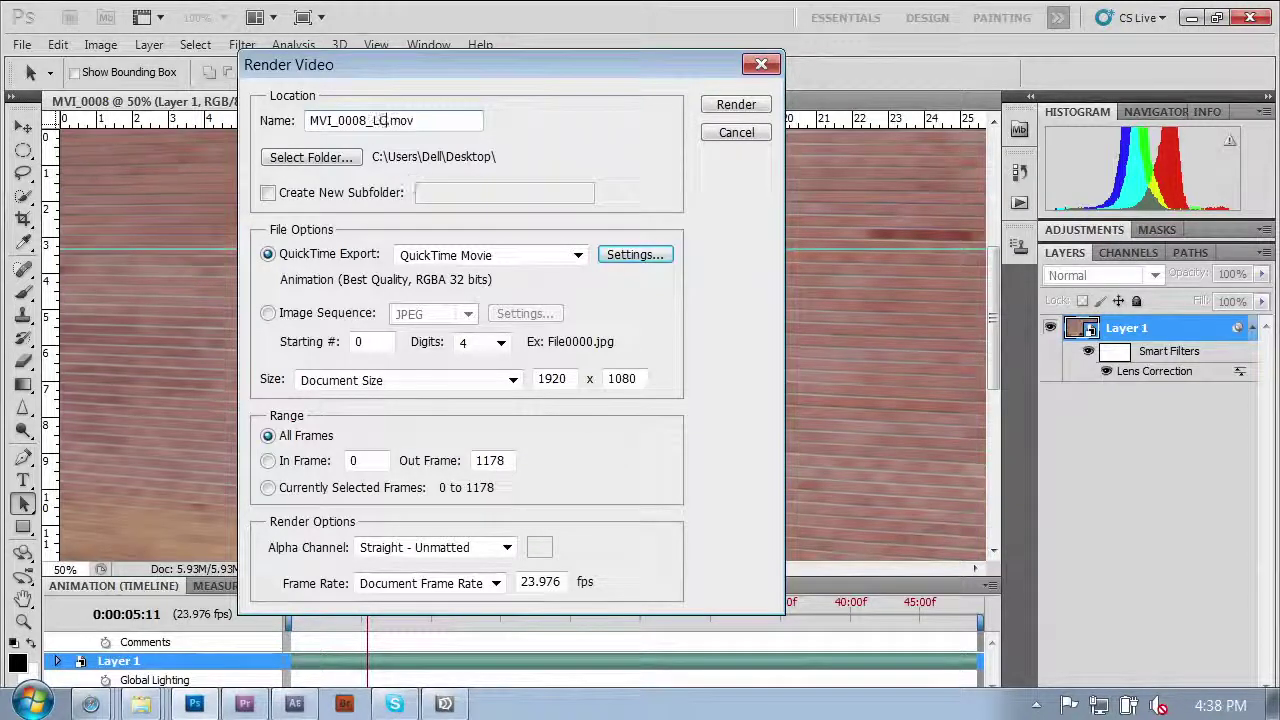
left_click(752, 108)
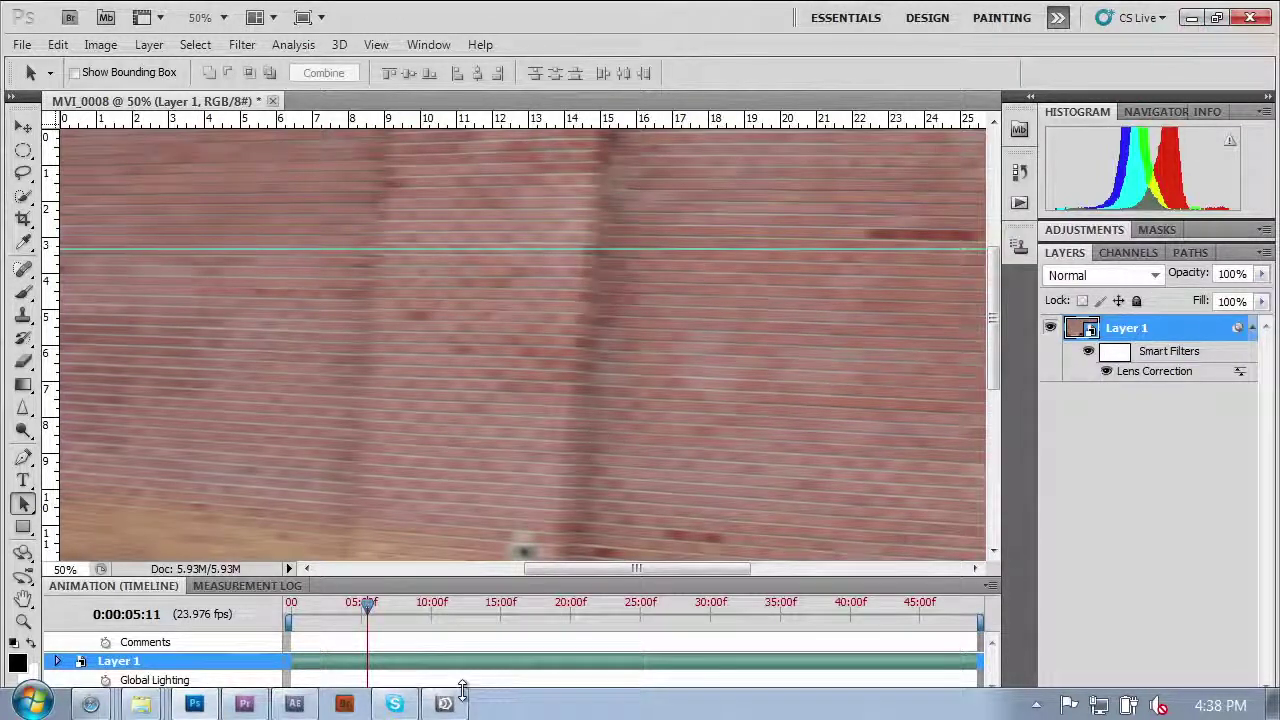
Bring Safari's Adobe Labs Lens Profile Creator download window forward, shifted left and scrolled to the top.
mouse_move(93, 707)
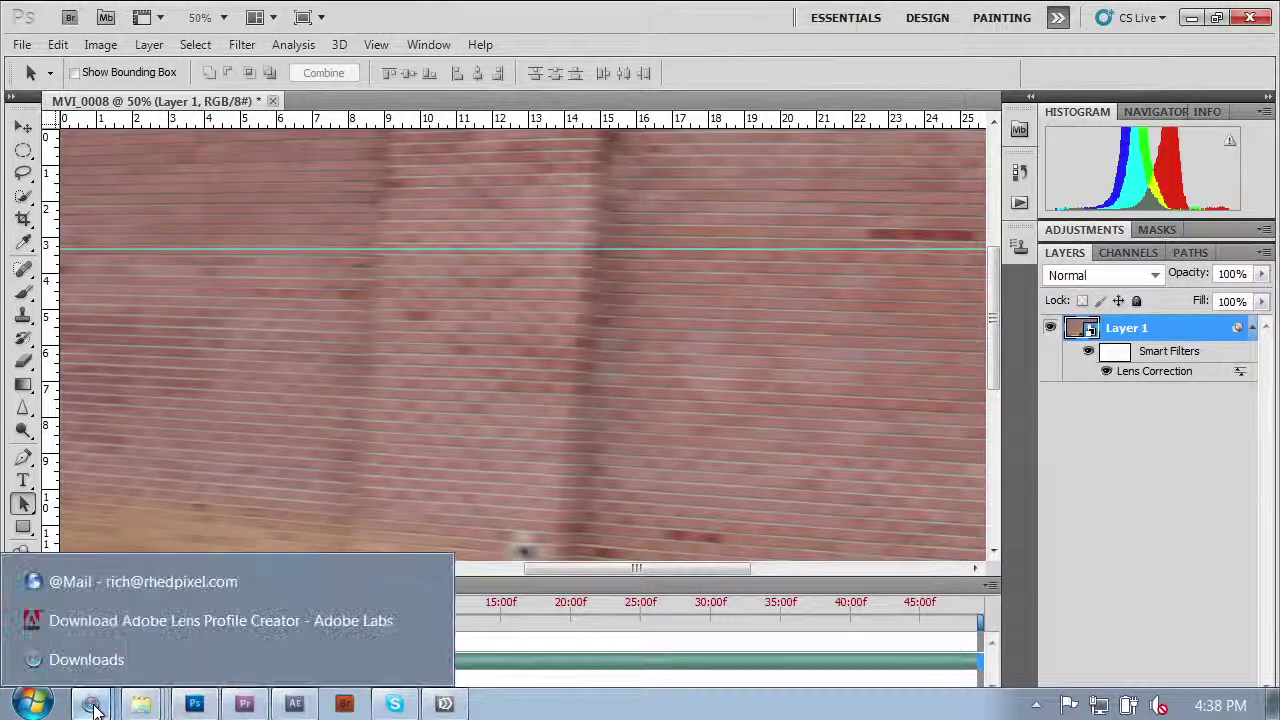
left_click(150, 620)
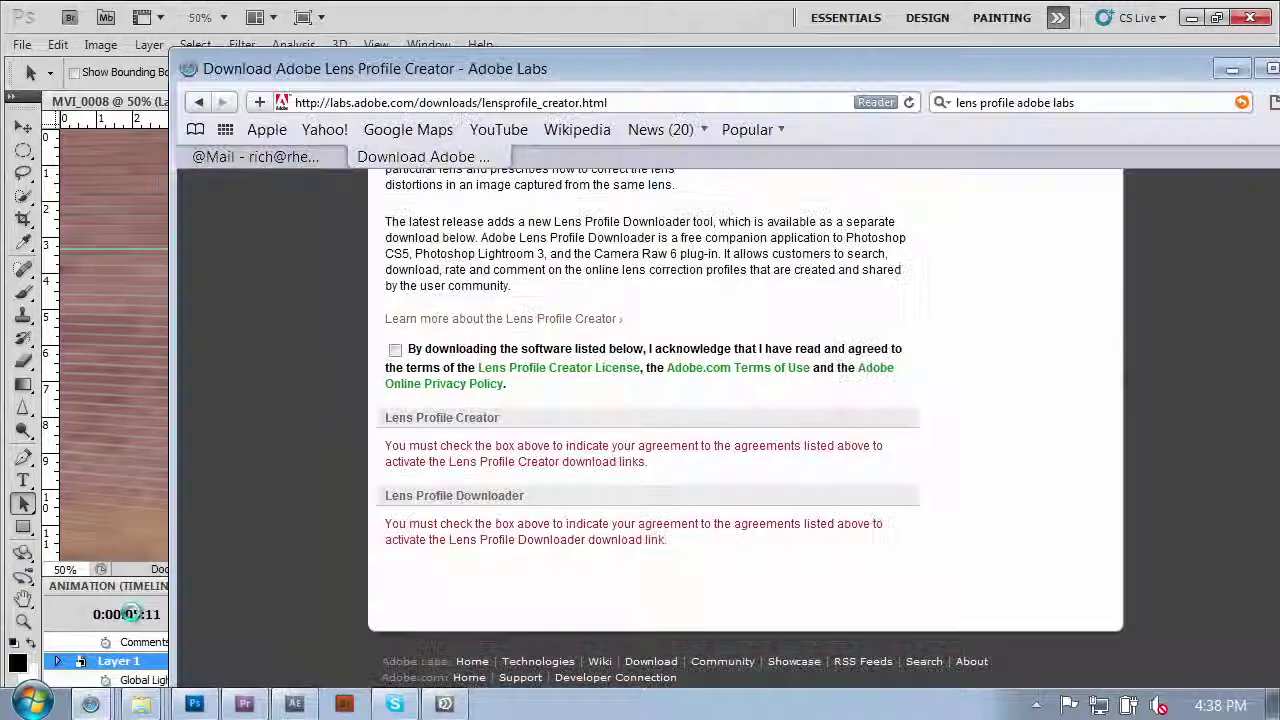
left_click_drag(1169, 67, 1053, 65)
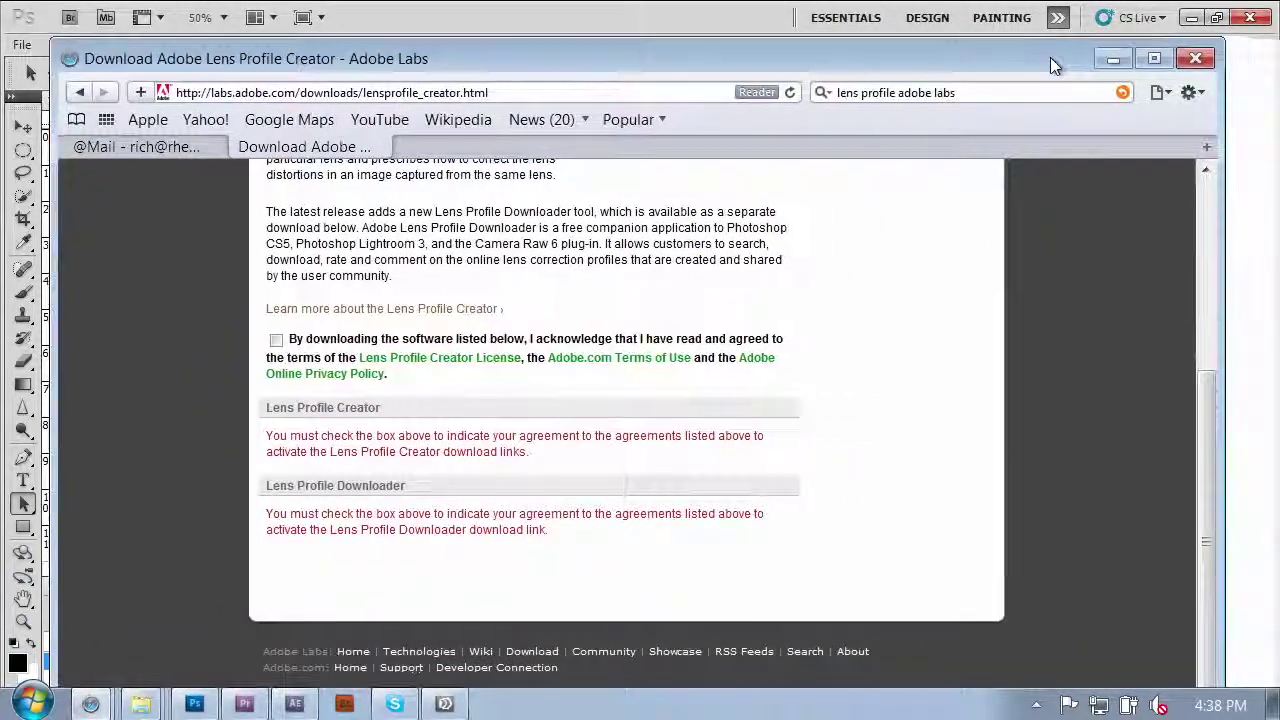
left_click_drag(1218, 390, 1205, 255)
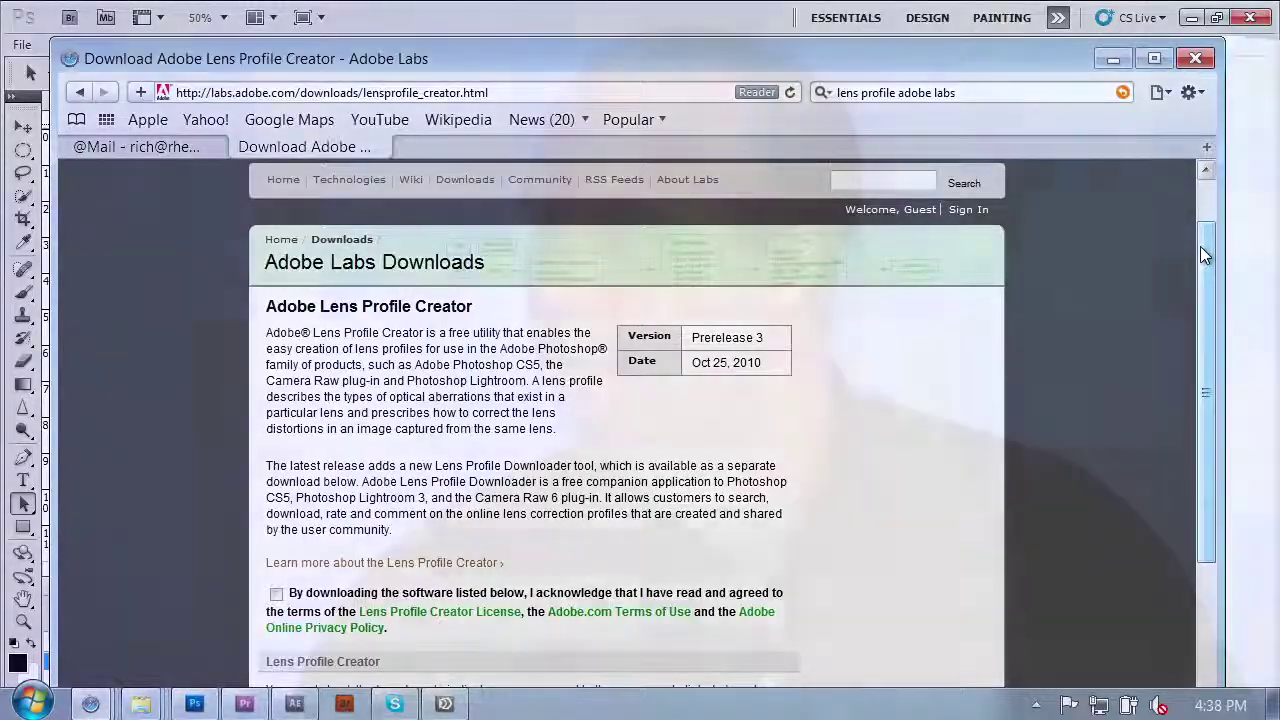